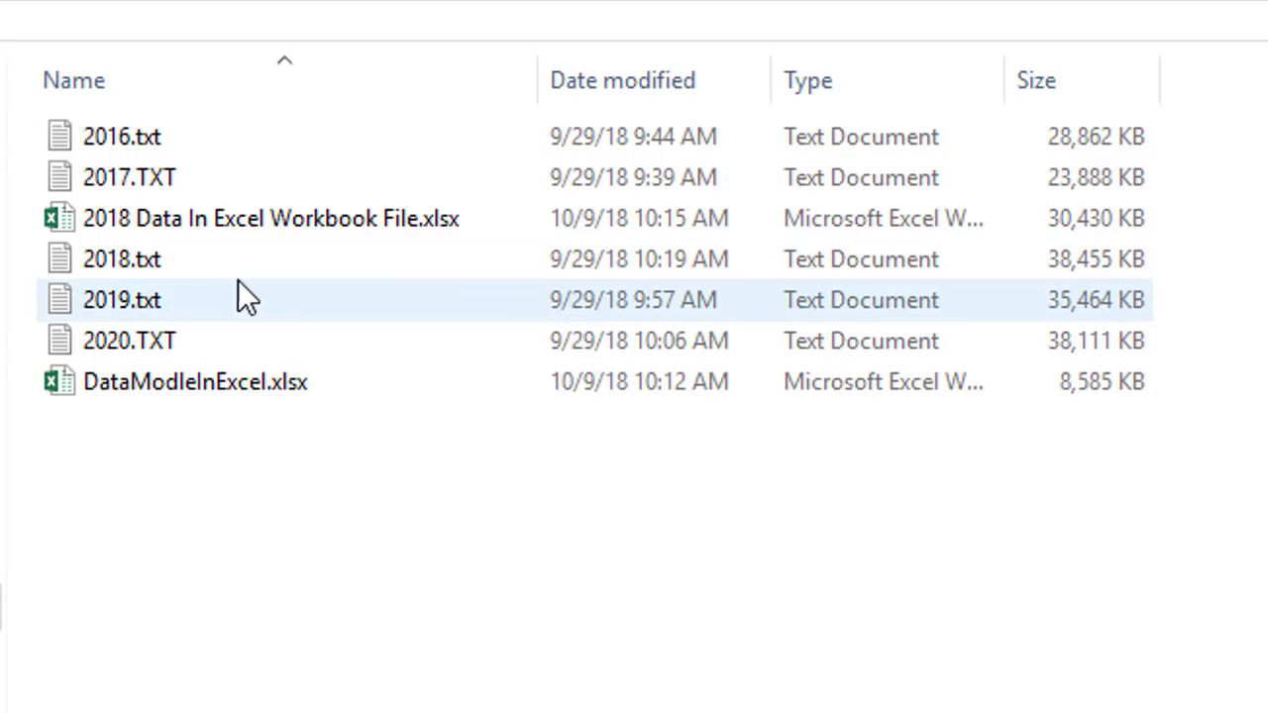
mouse_move(154, 257)
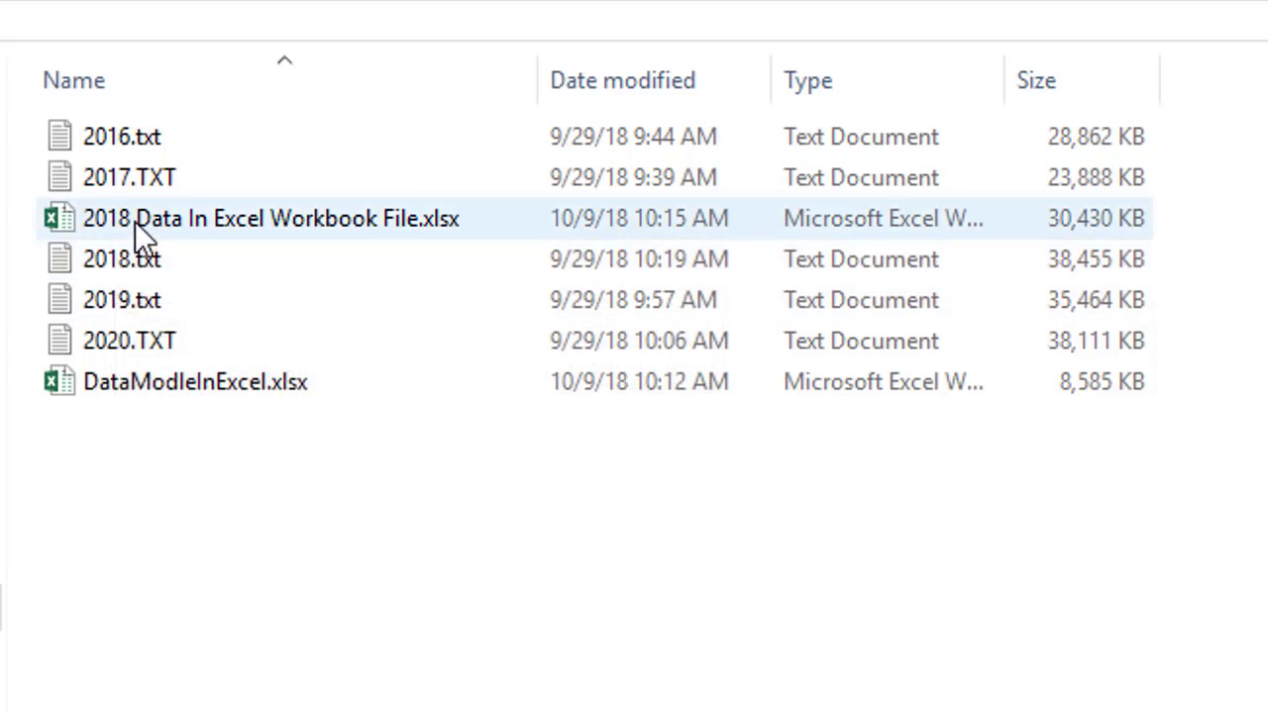
left_click(134, 221)
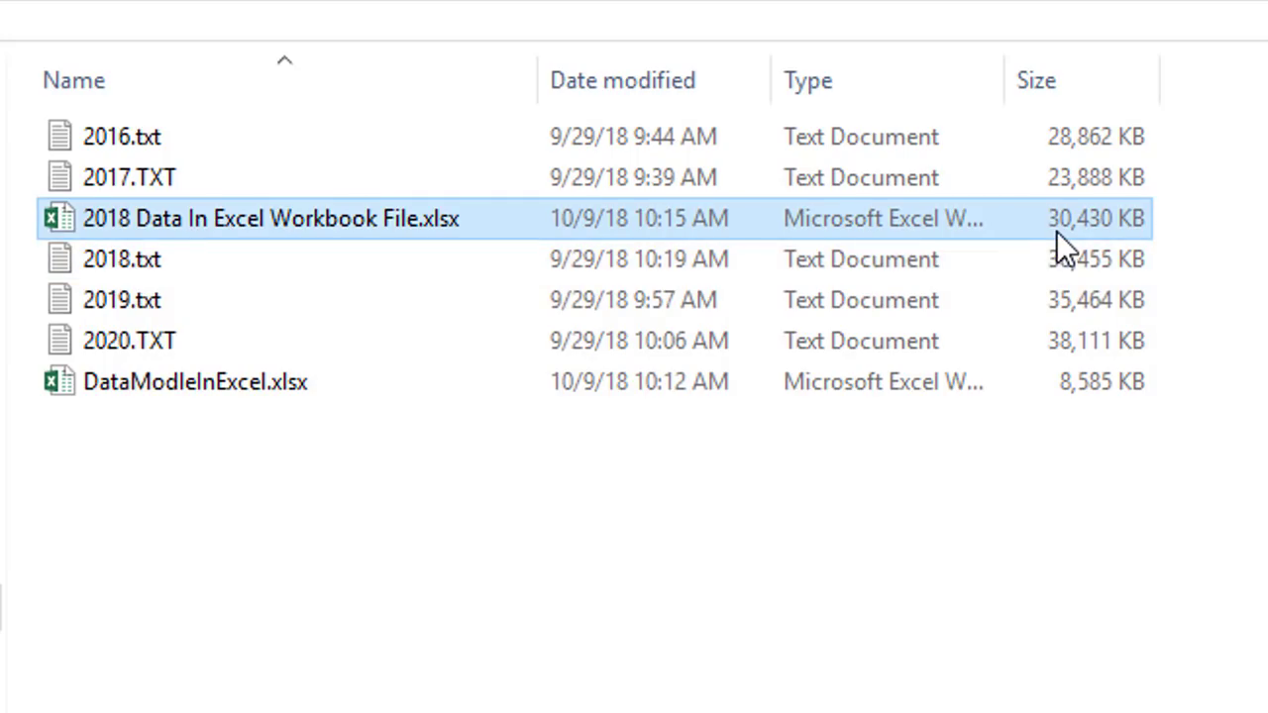
left_click(205, 394)
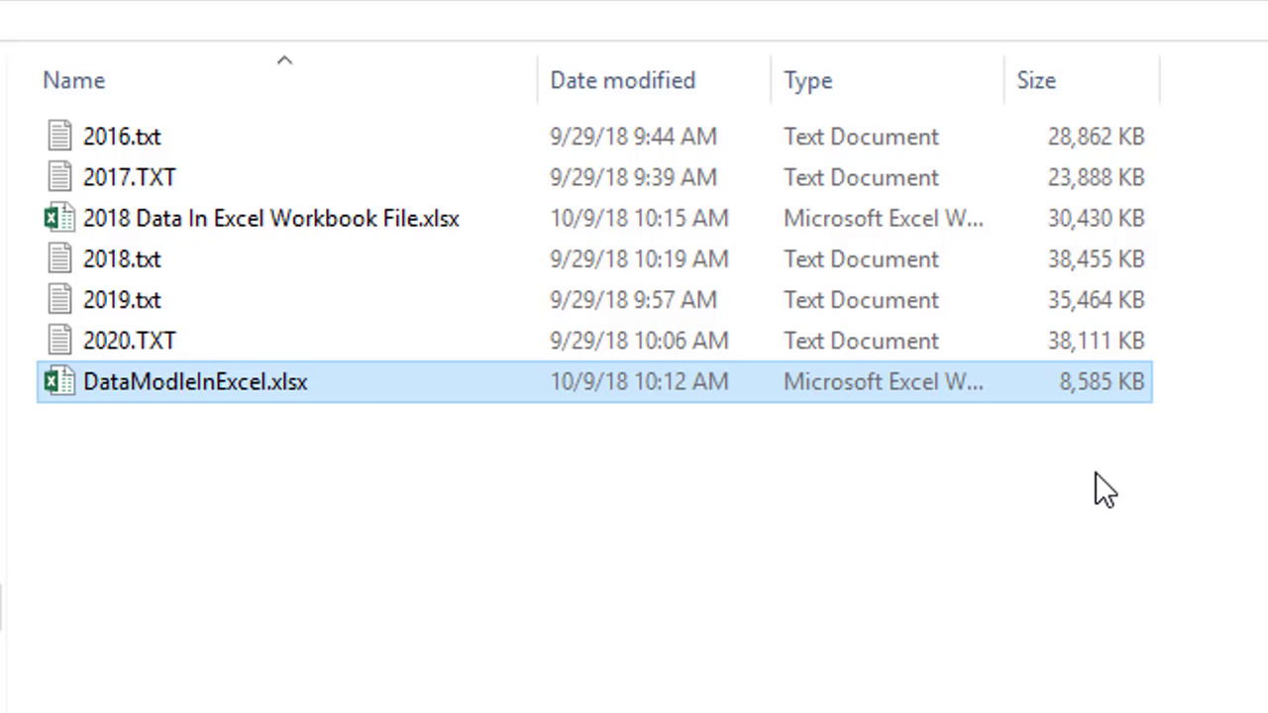
Open 2016.txt in Notepad to review its tab-separated sales data
left_click(132, 137)
double_click(132, 136)
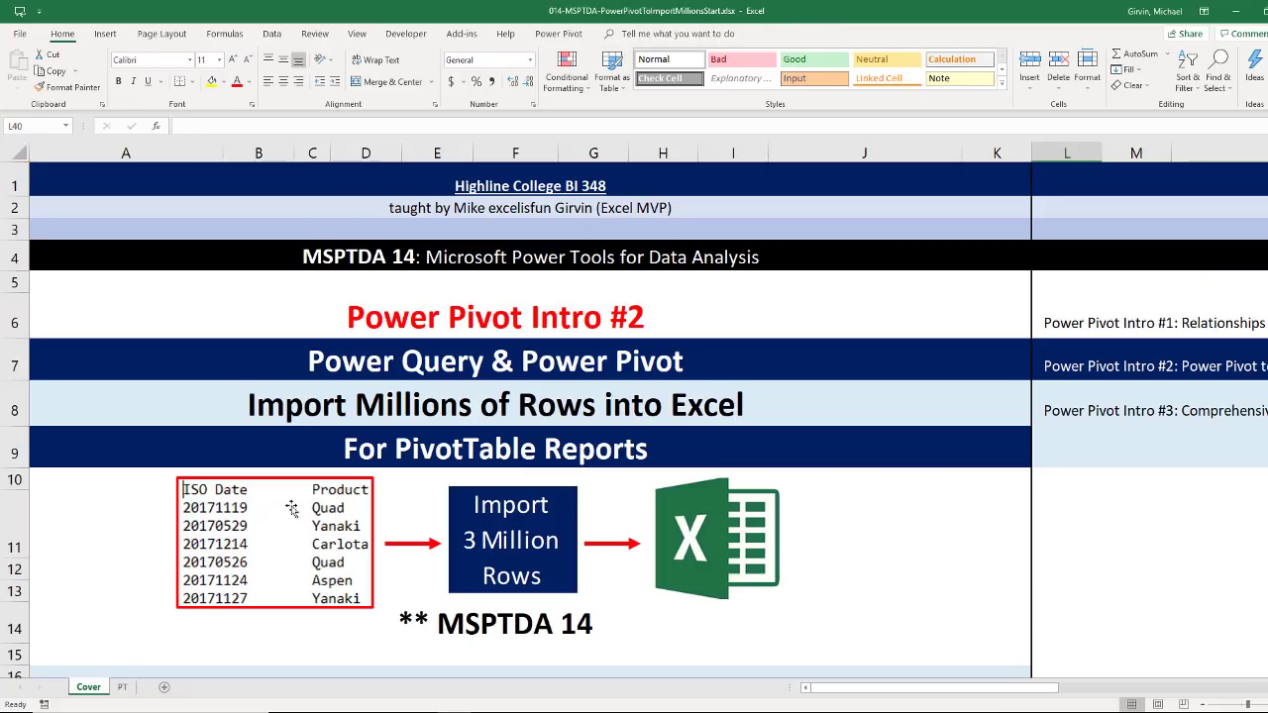
From the empty PT sheet, start a Get Data From Folder import
left_click(124, 689)
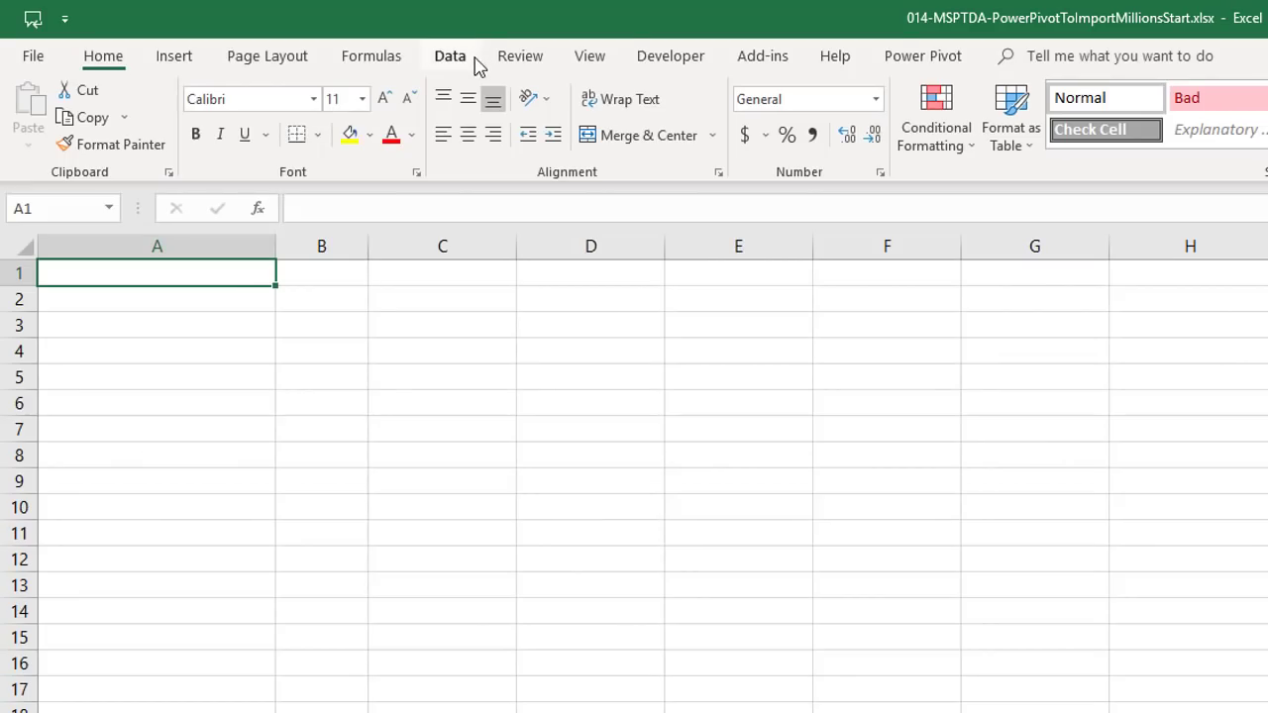
left_click(474, 59)
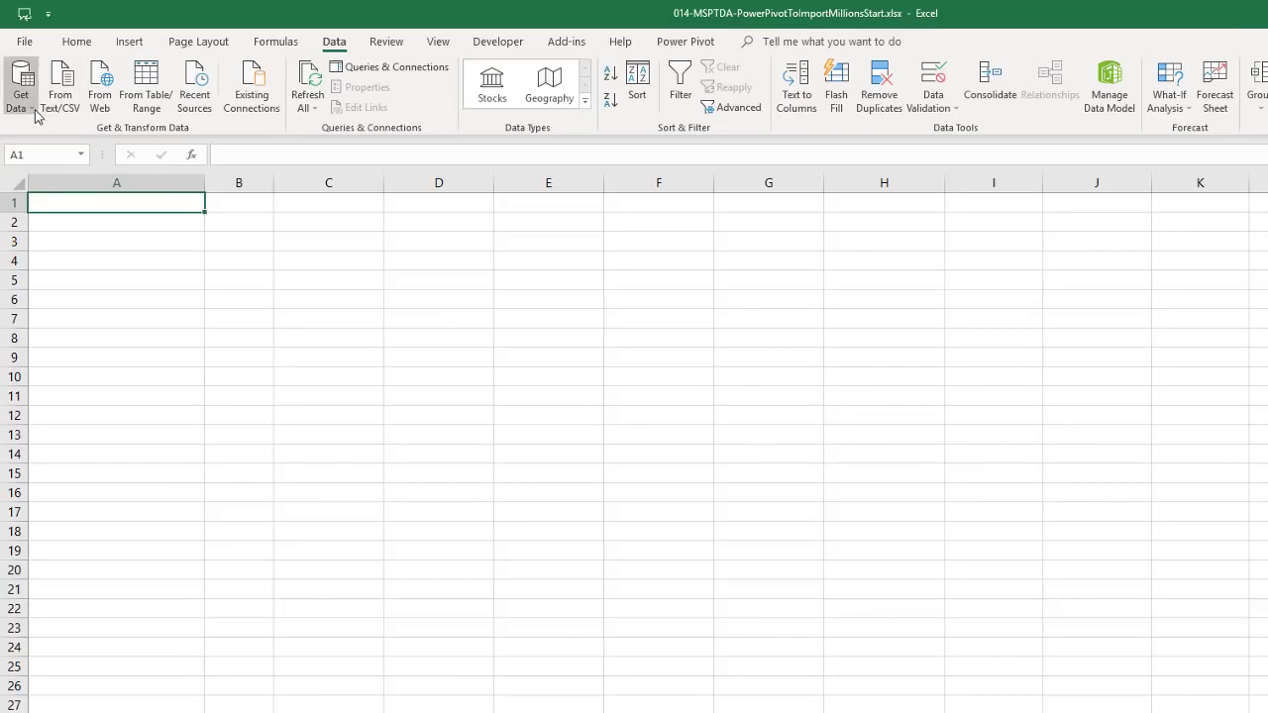
left_click(35, 109)
mouse_move(44, 146)
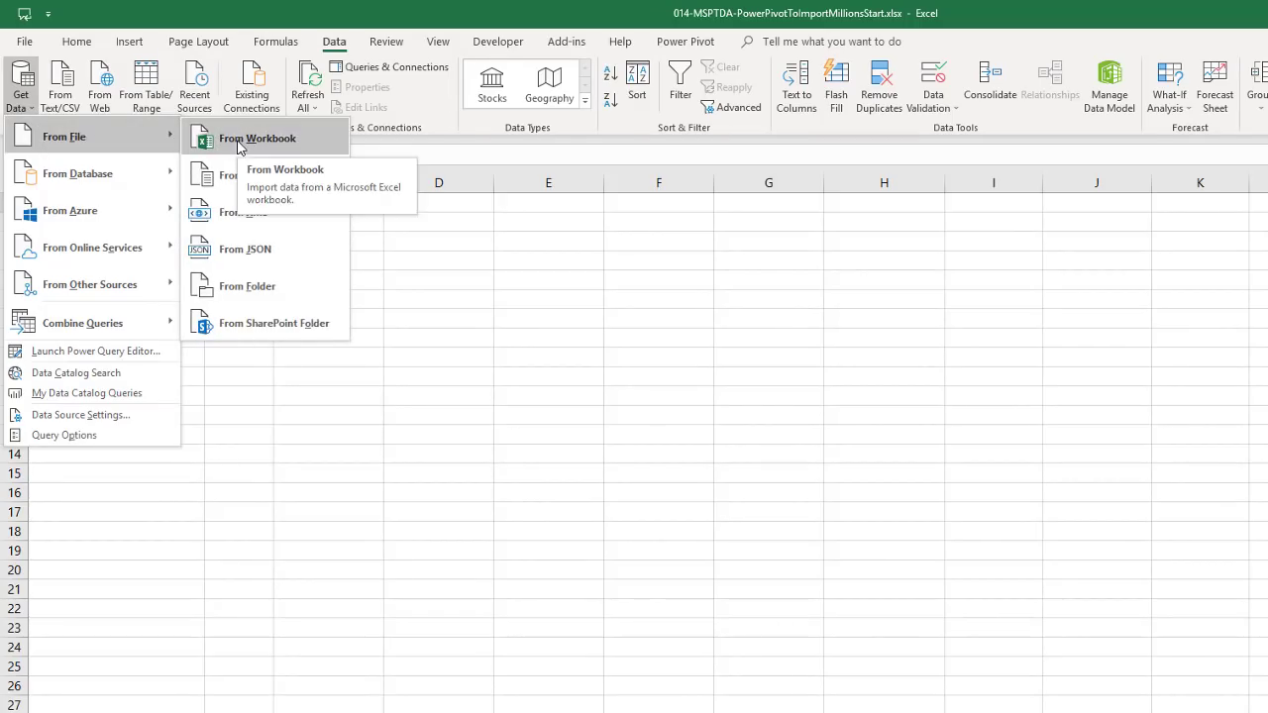
left_click(263, 288)
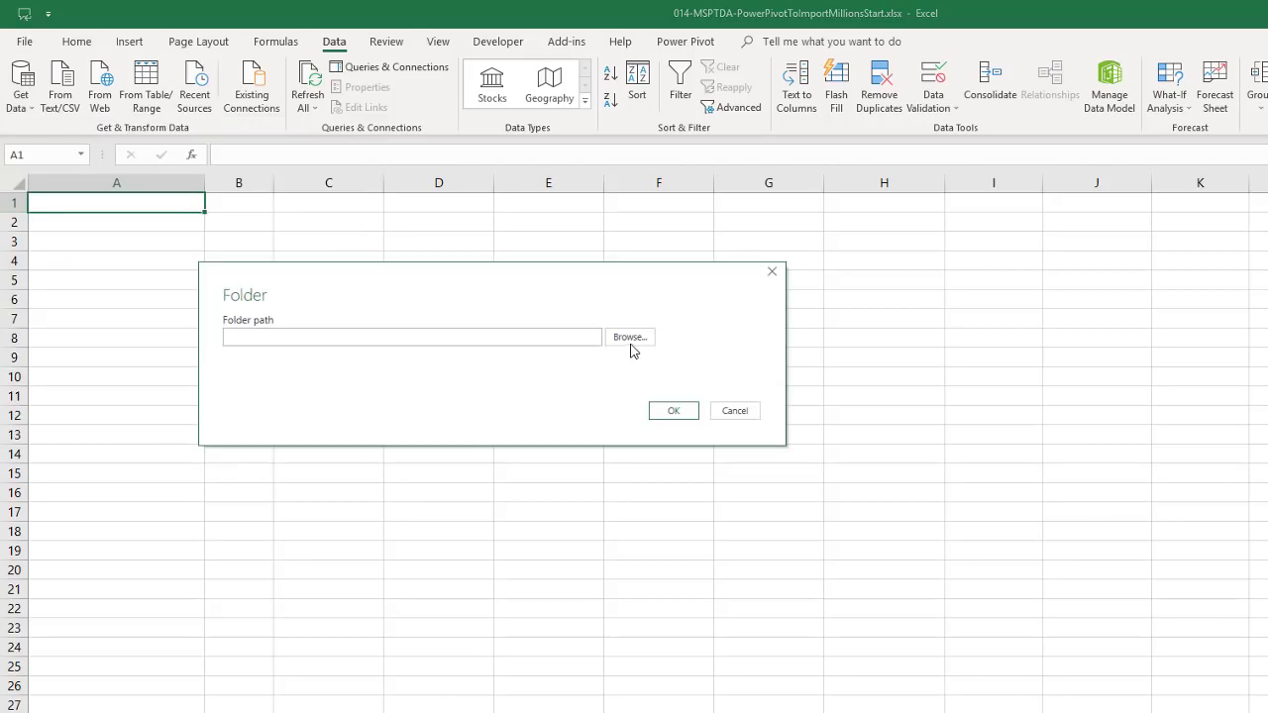
Point the folder import at 014MSPTDATextData and preview its seven files
left_click(630, 337)
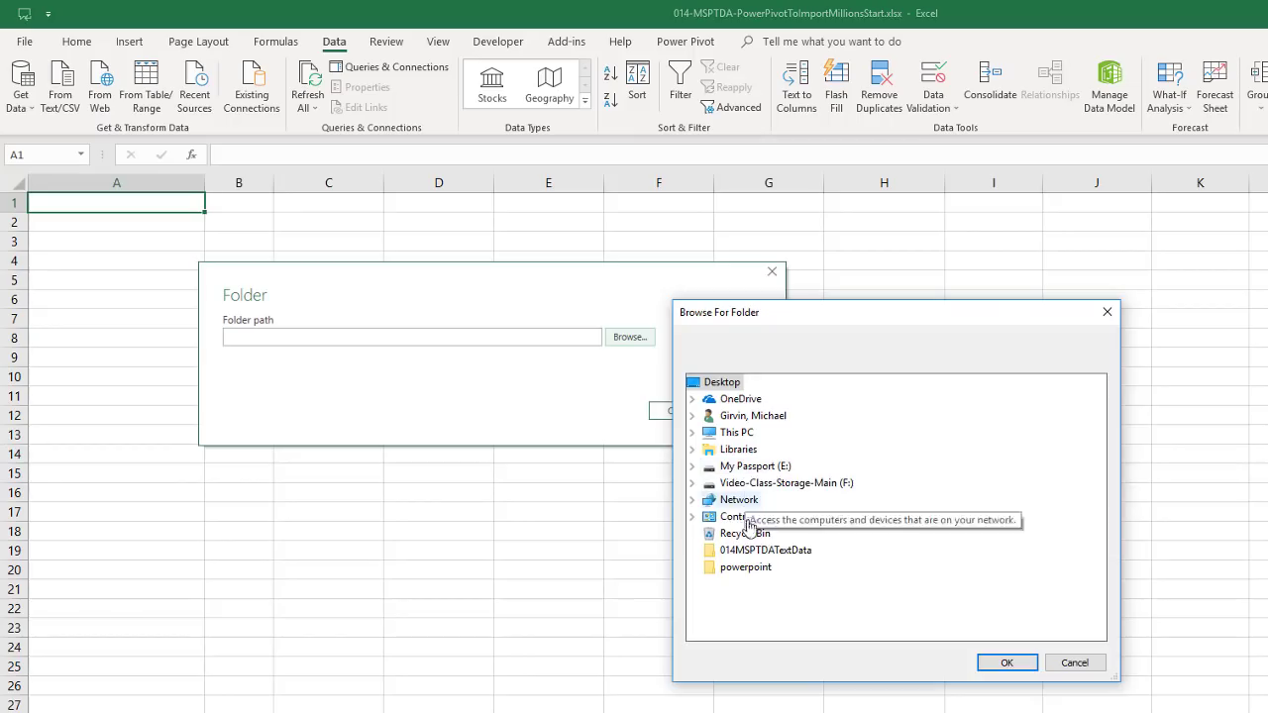
left_click(761, 551)
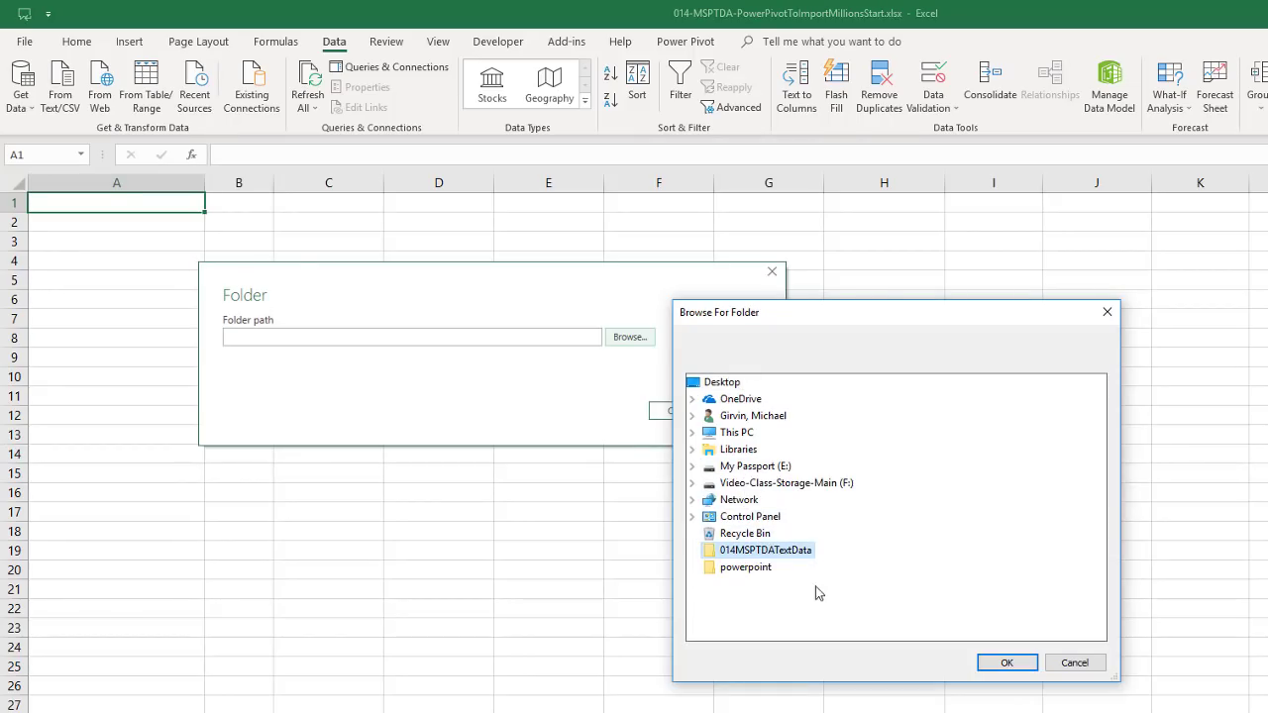
left_click(1013, 665)
left_click(674, 410)
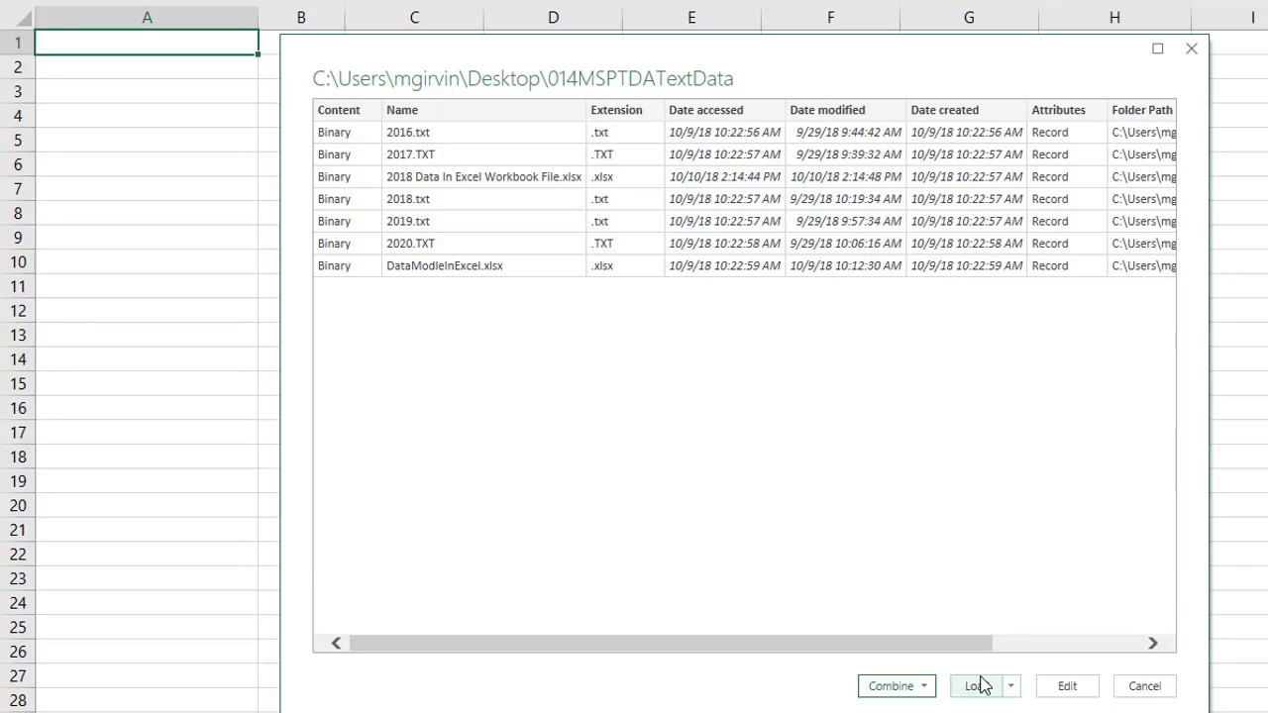
Edit the file list in Power Query and lowercase the Extension column values
left_click(1076, 693)
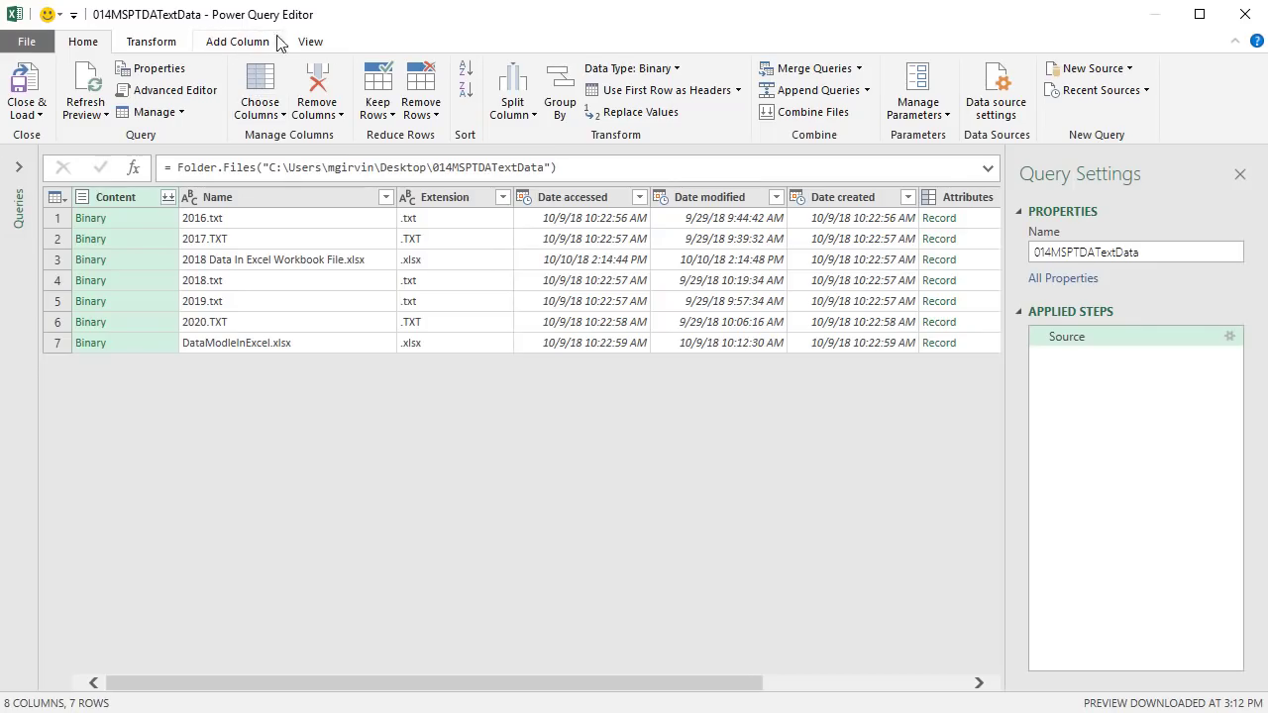
left_click(136, 218)
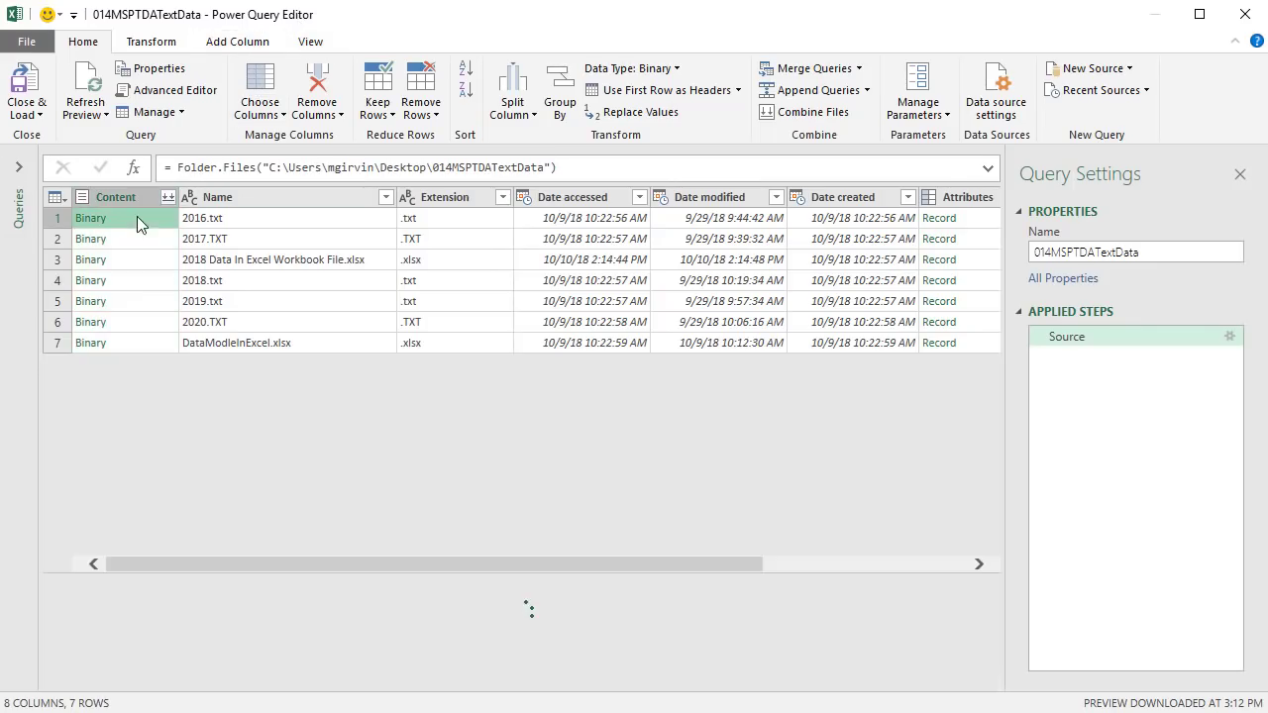
left_click(139, 241)
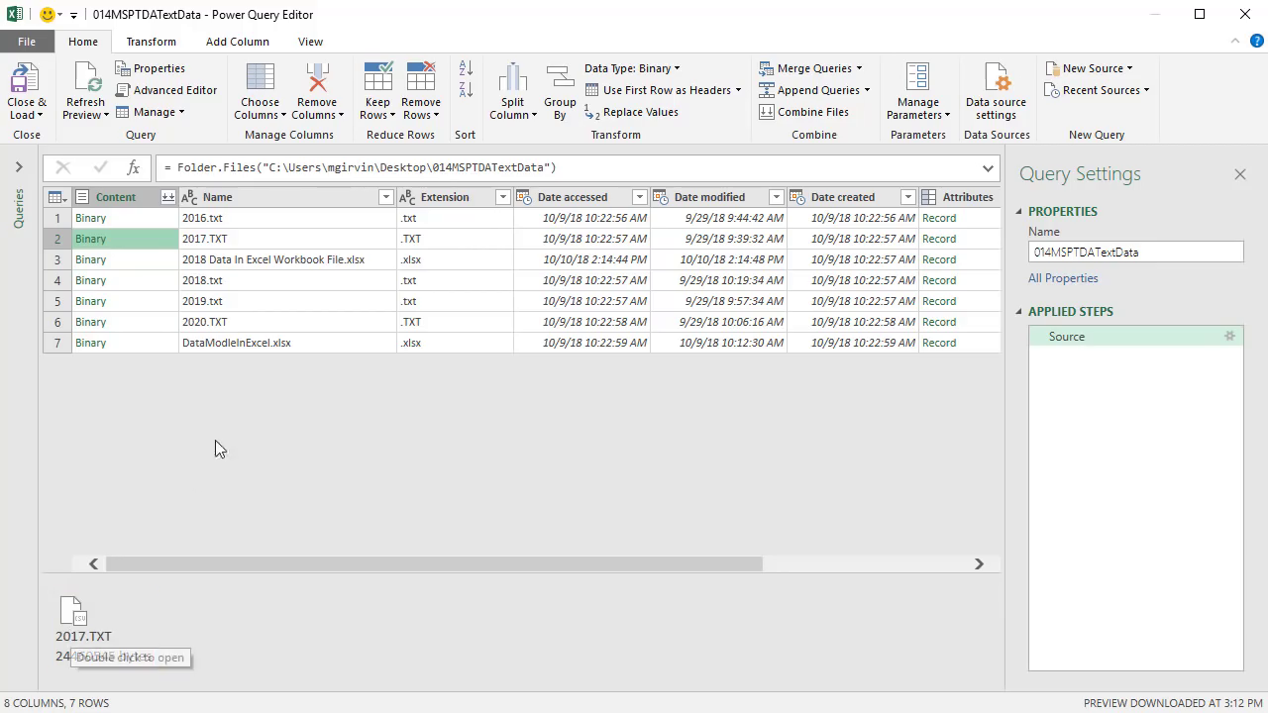
right_click(451, 203)
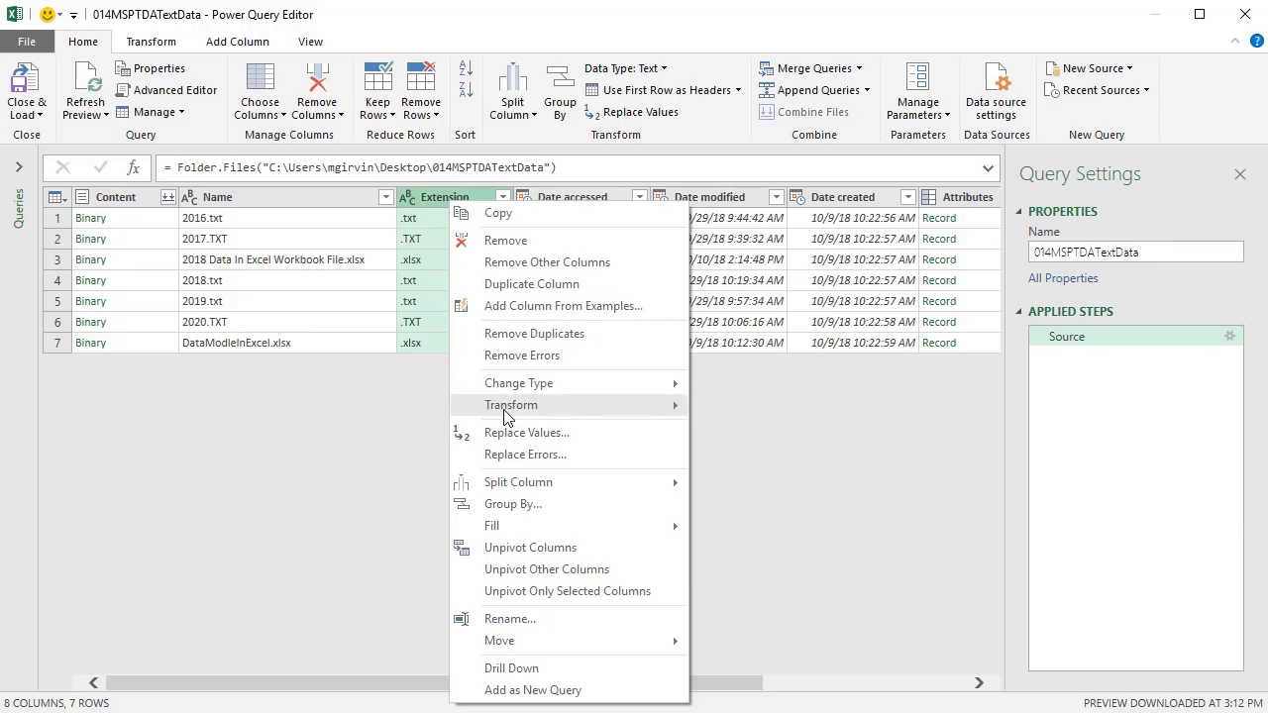
mouse_move(580, 406)
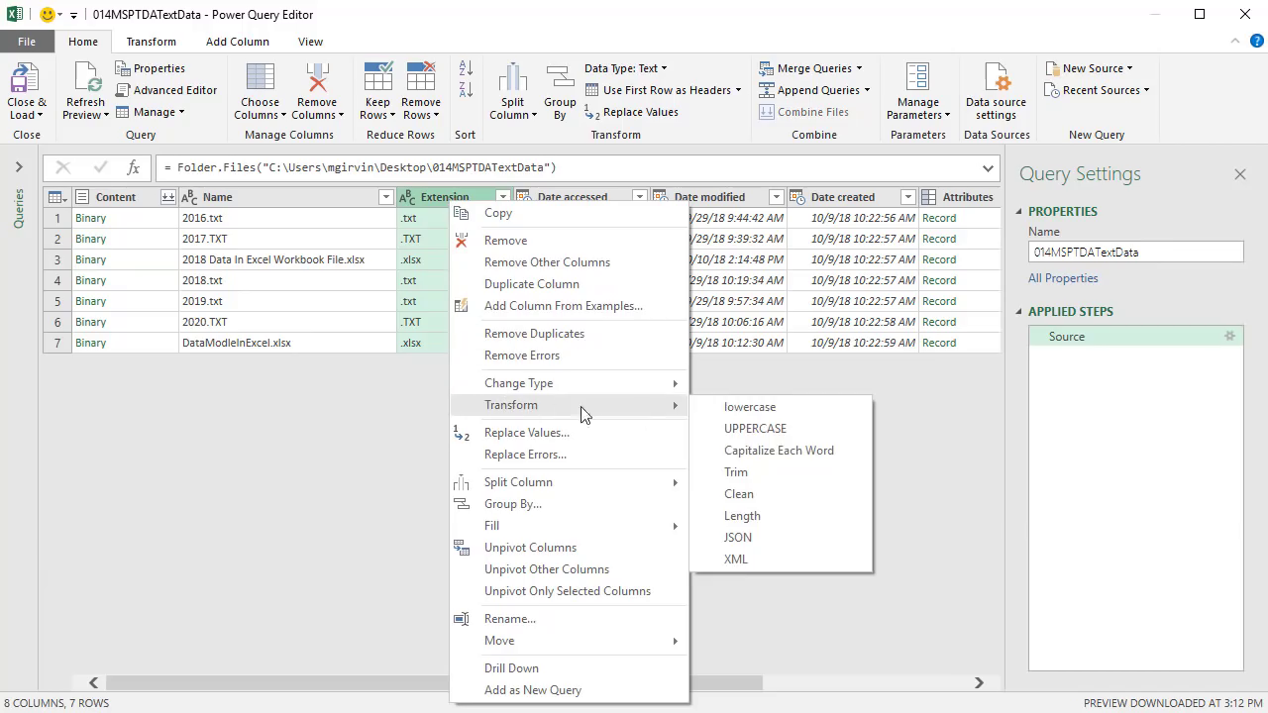
left_click(733, 415)
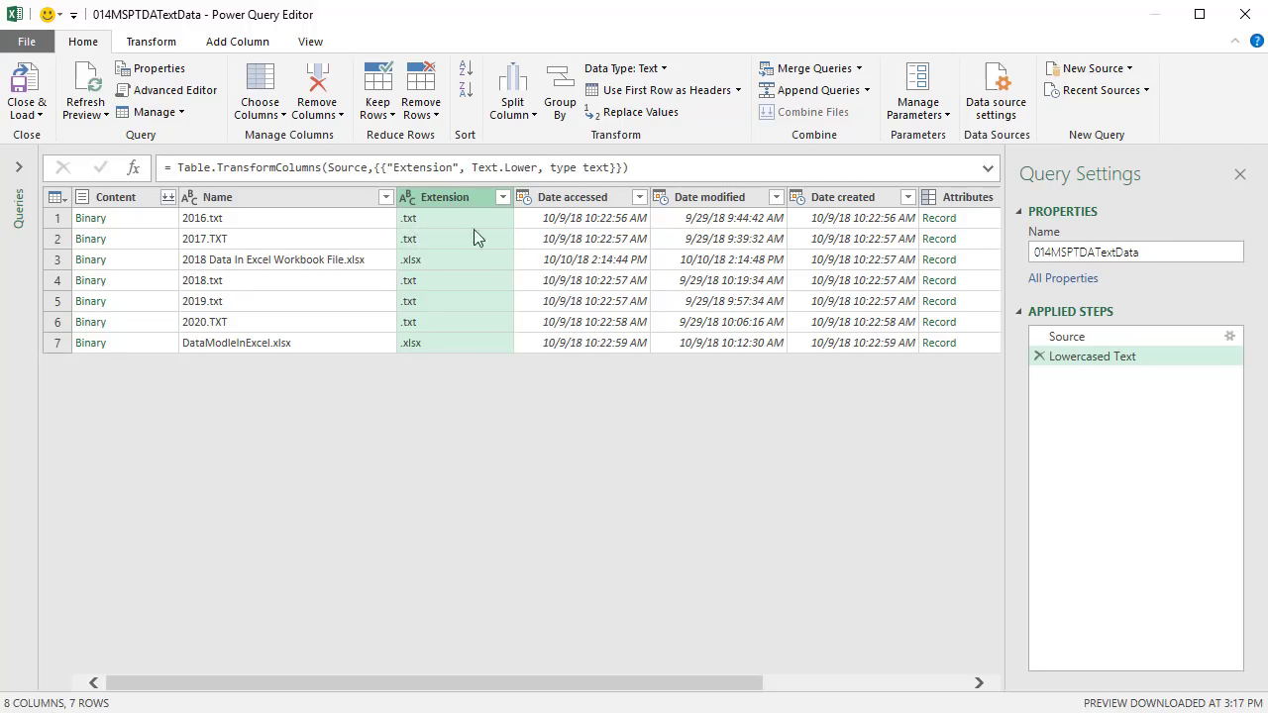
Filter the Extension column to keep only the five .txt files
left_click(503, 198)
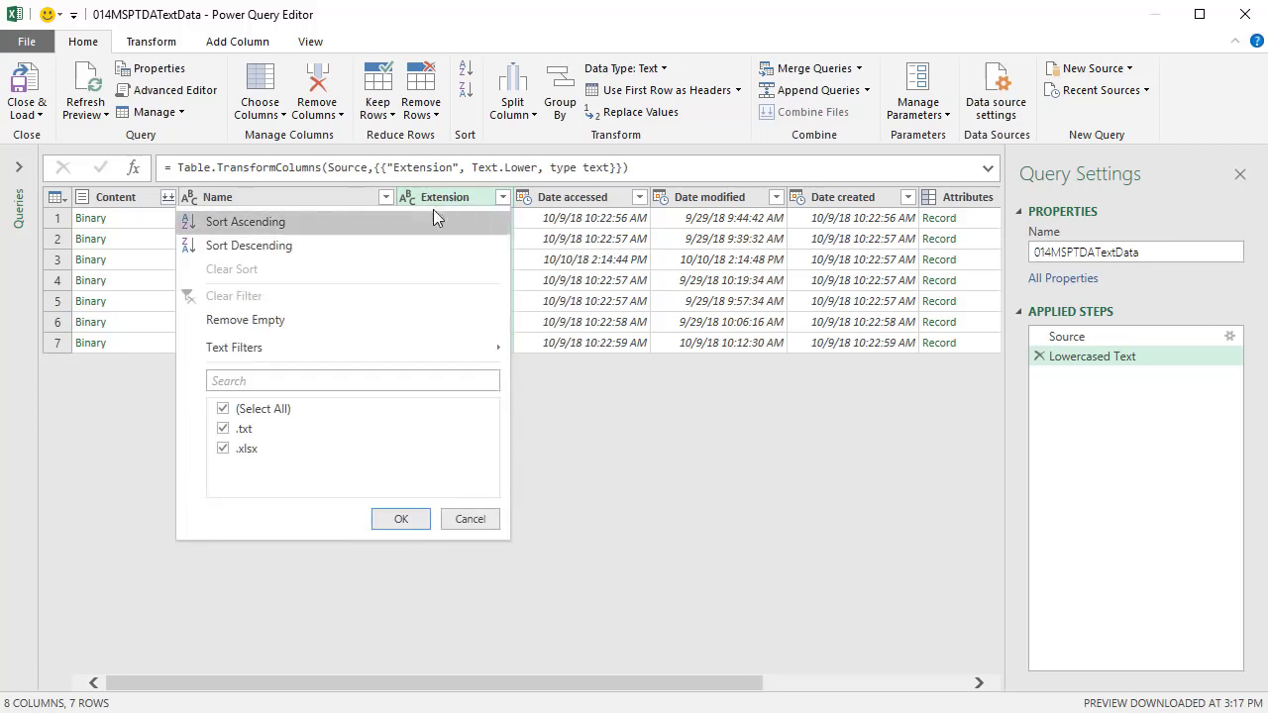
left_click(222, 411)
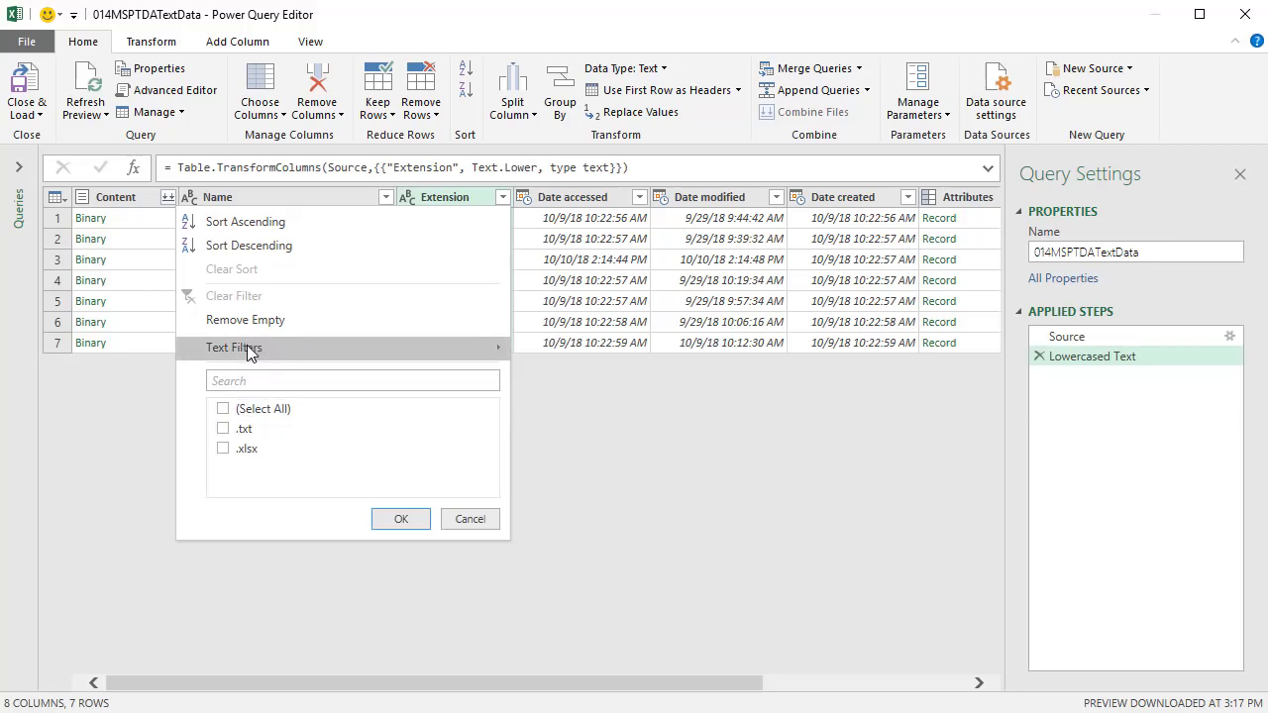
mouse_move(250, 355)
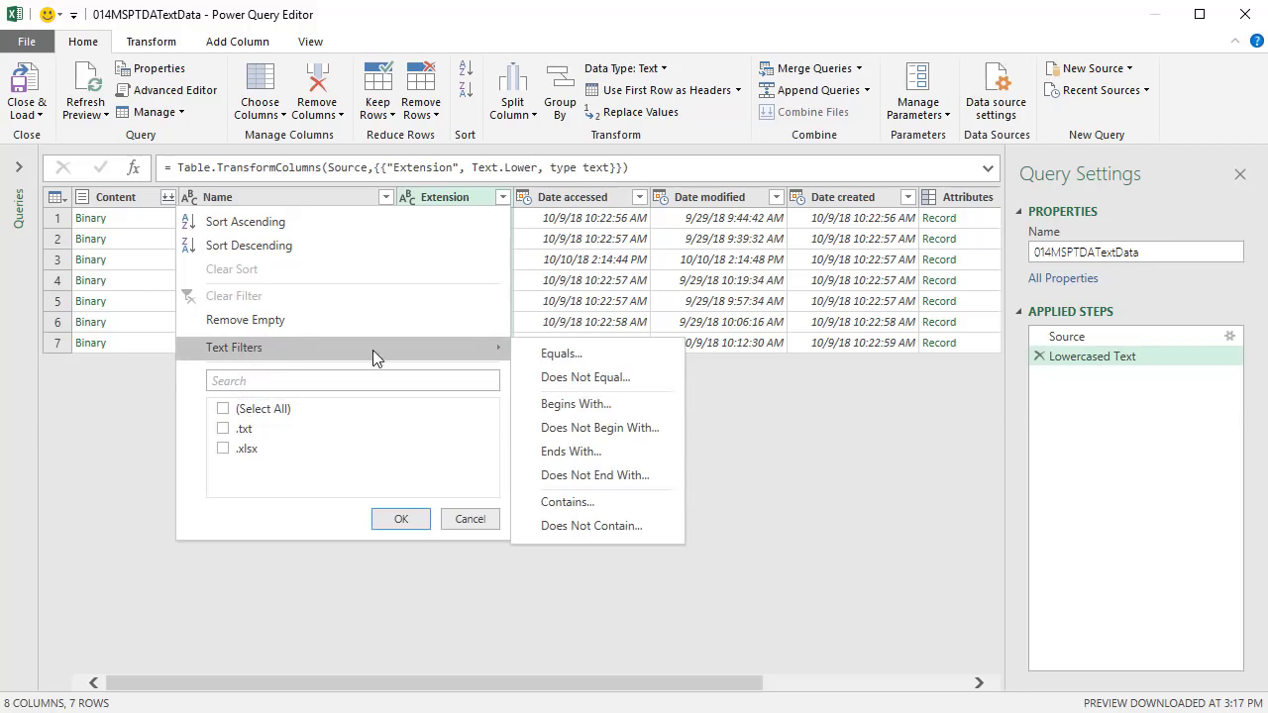
left_click(223, 429)
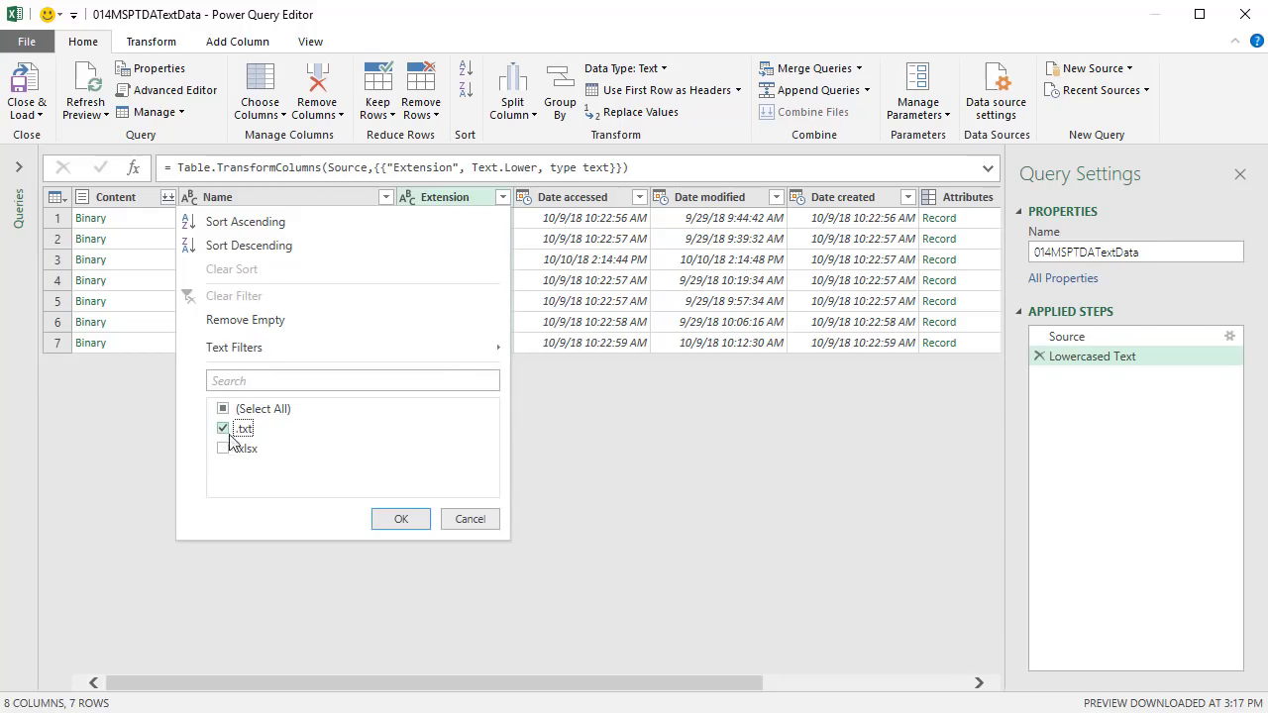
left_click(401, 519)
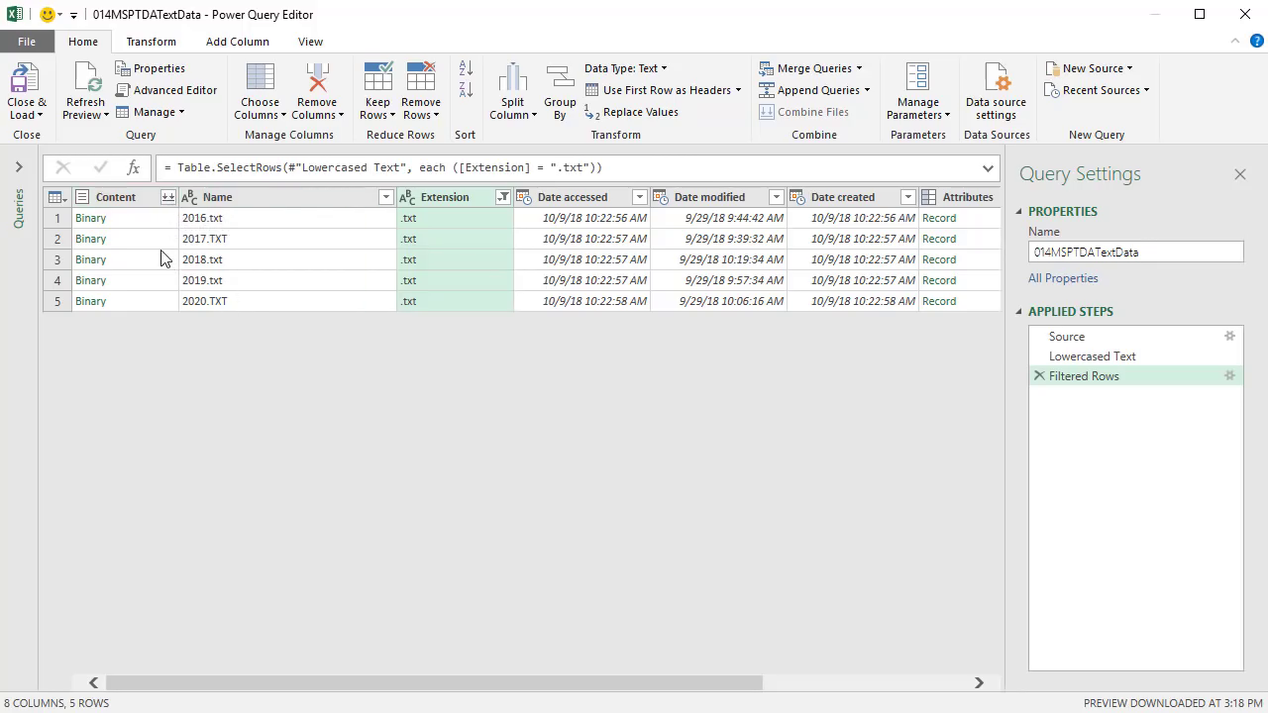
Remove every column except Content and expand the Queries pane
right_click(117, 199)
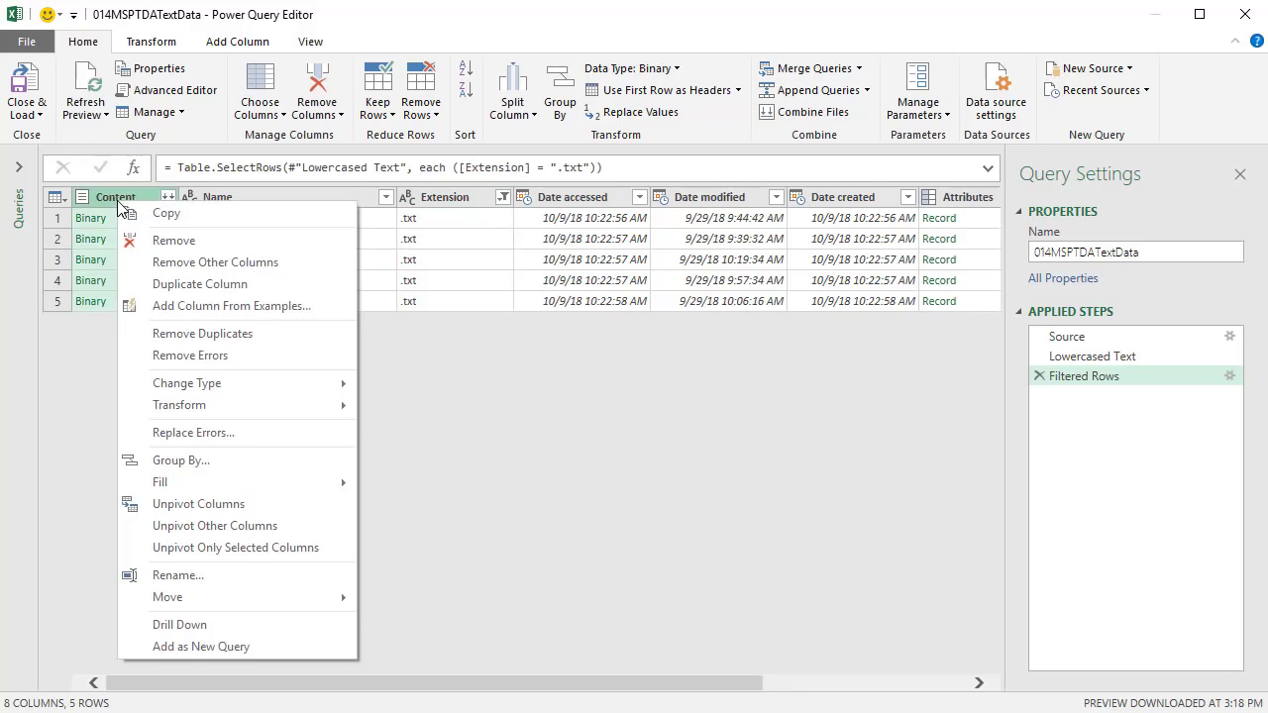
left_click(157, 264)
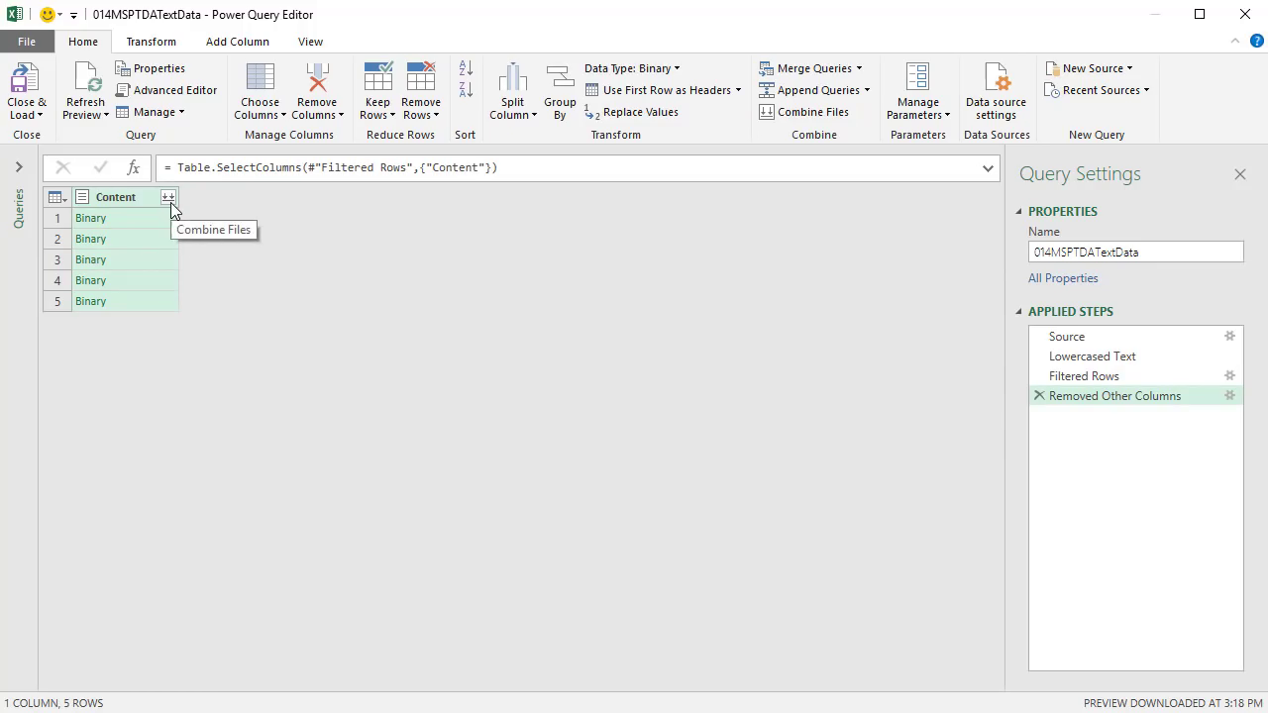
left_click(19, 168)
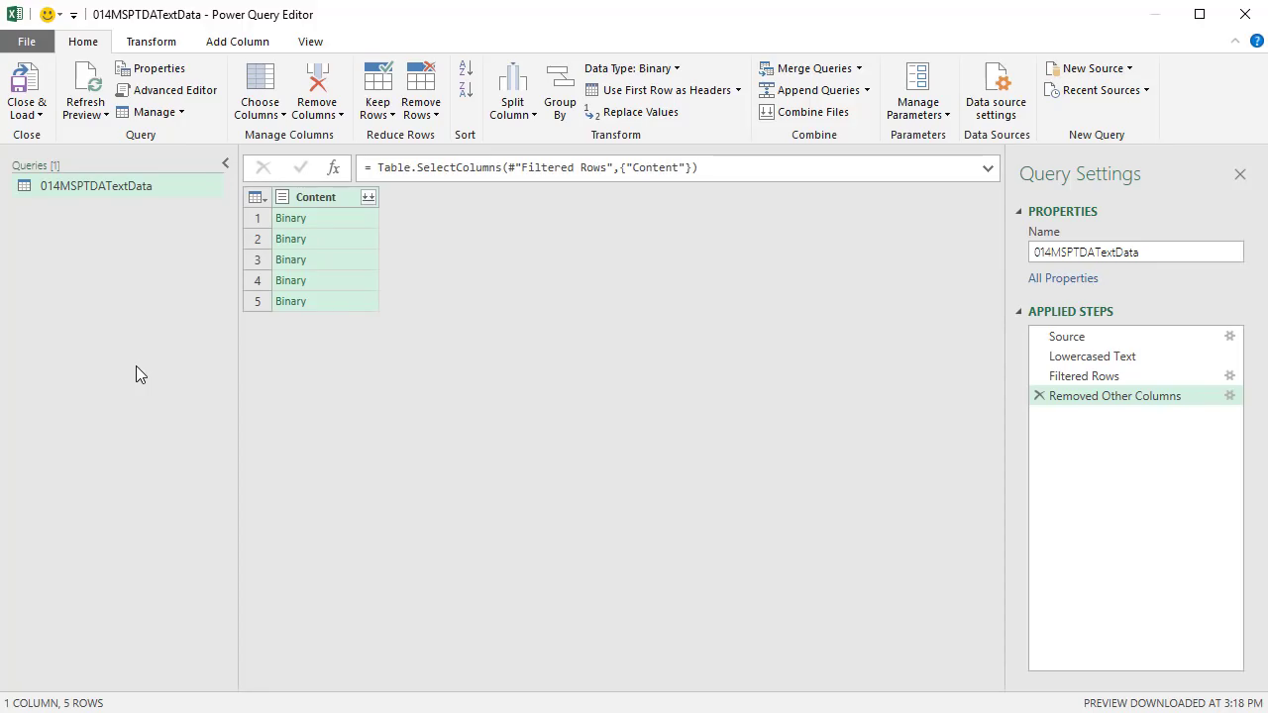
Combine the Content files using a Tab delimiter
left_click(367, 201)
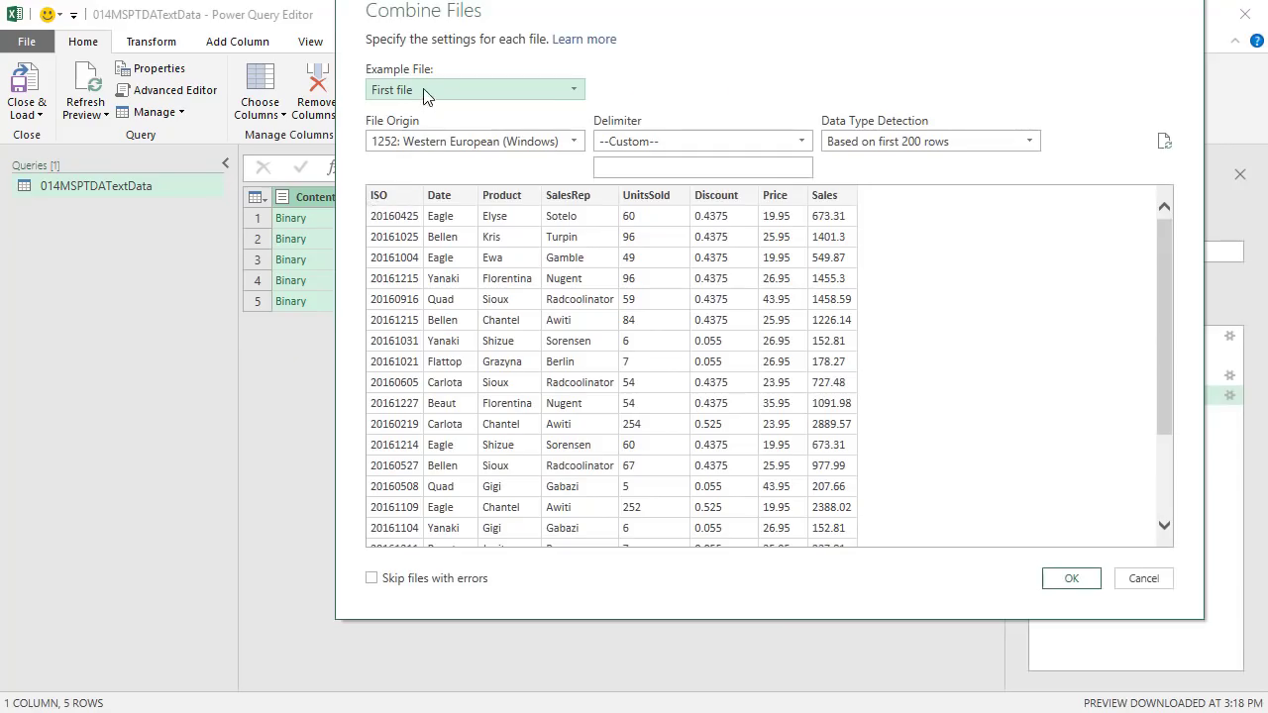
left_click(618, 146)
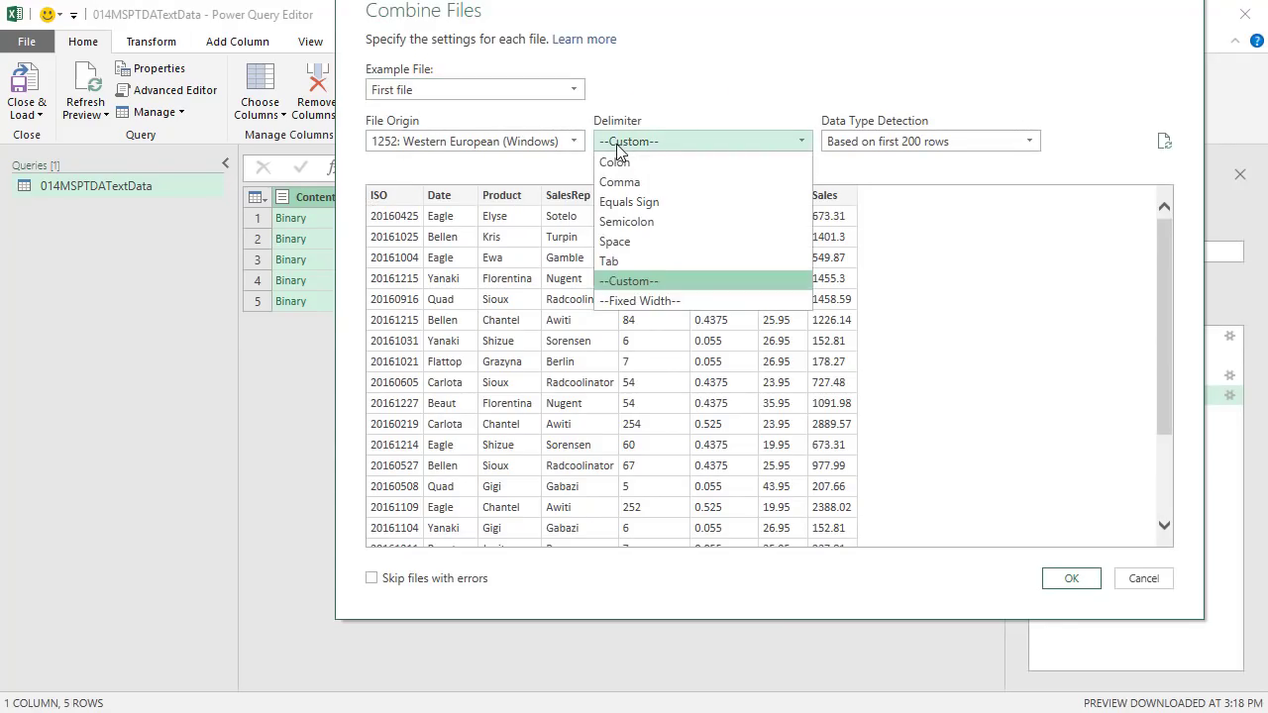
left_click(607, 264)
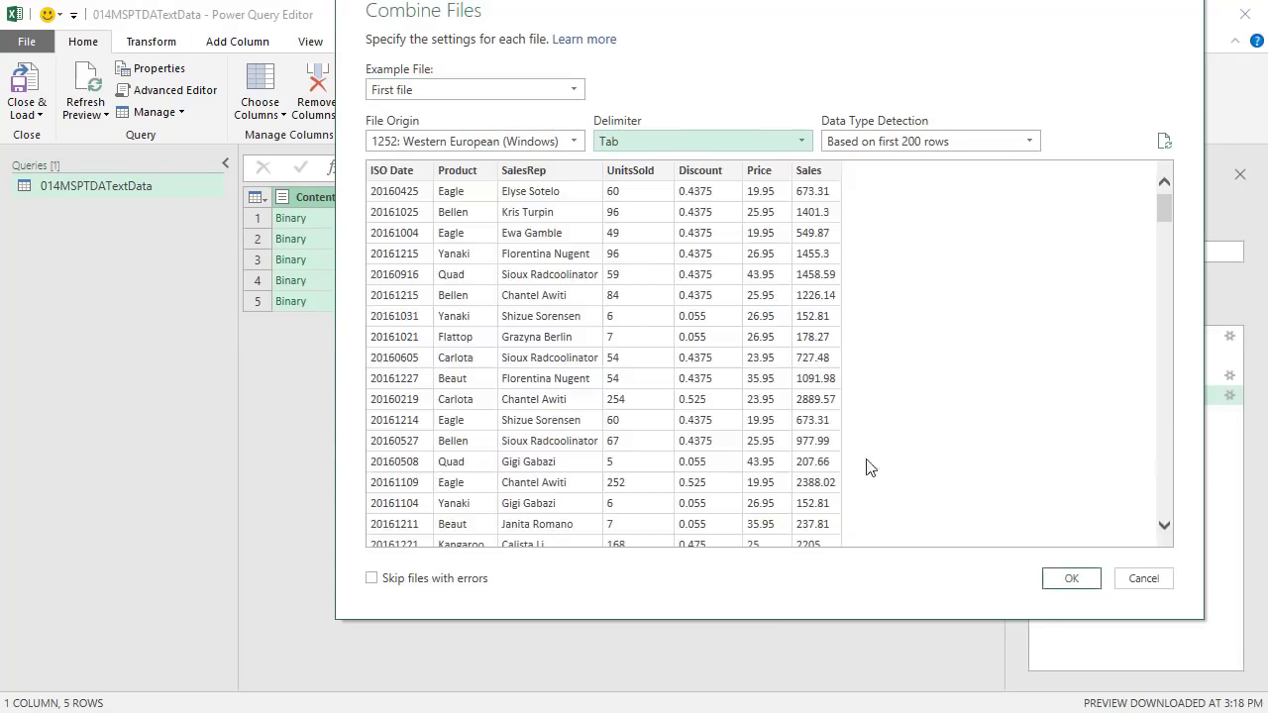
left_click(1070, 578)
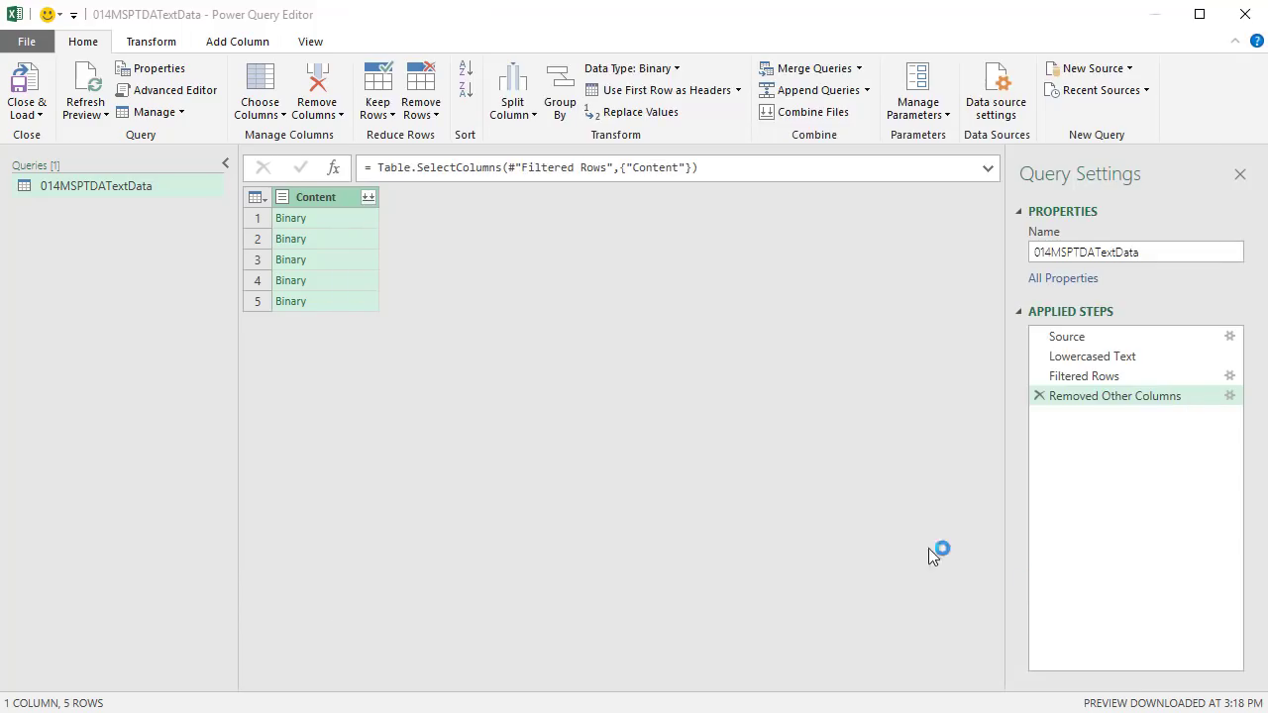
Review the generated sample file, transform query and function, then return to the combined query
left_click(120, 260)
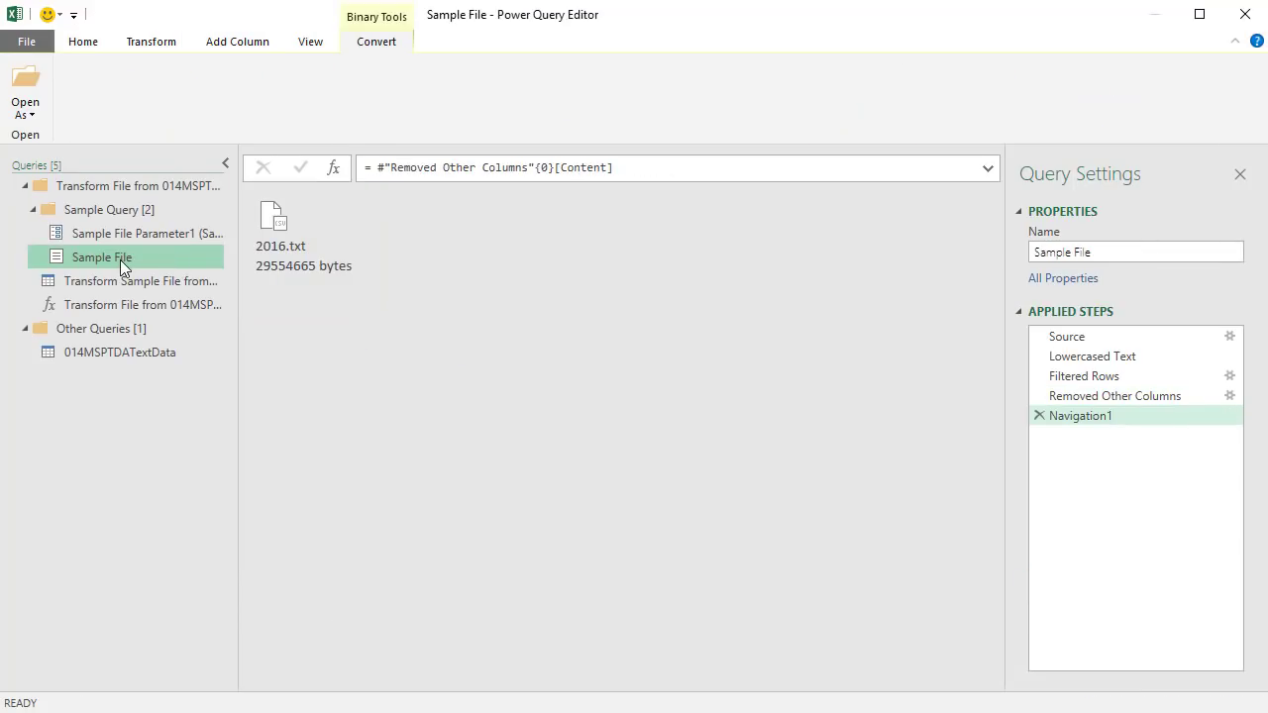
left_click(120, 282)
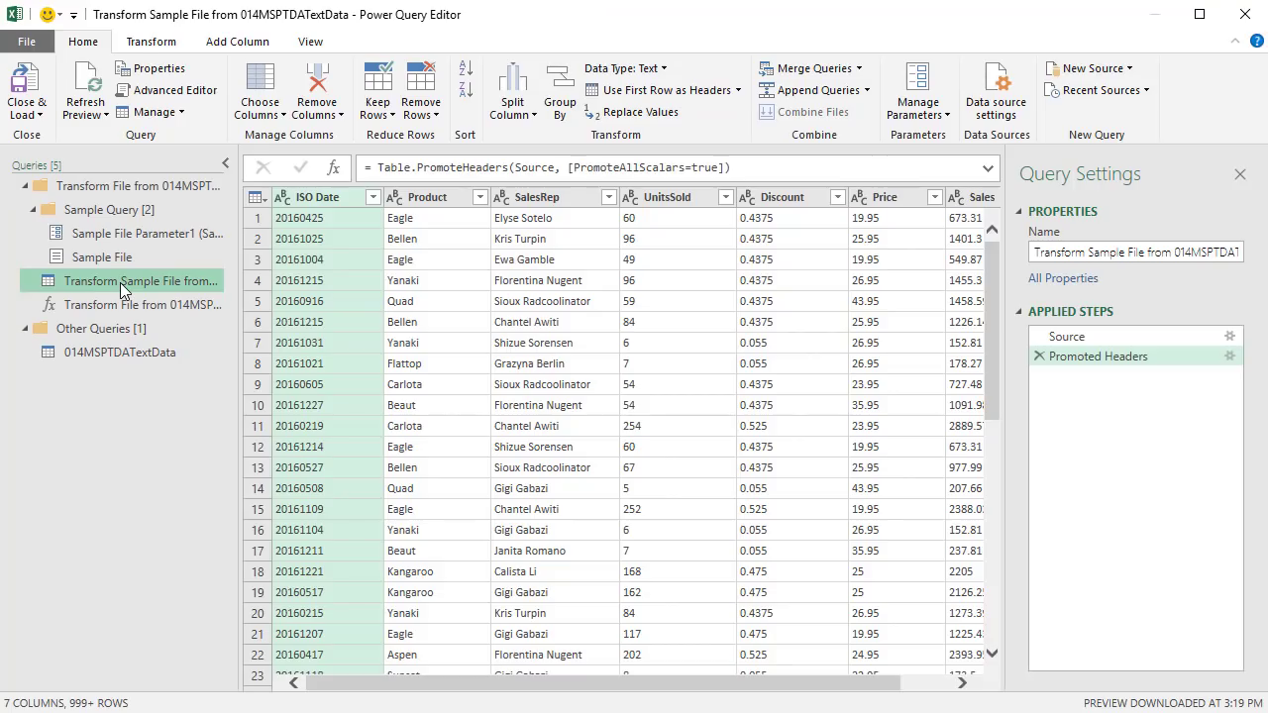
left_click(114, 306)
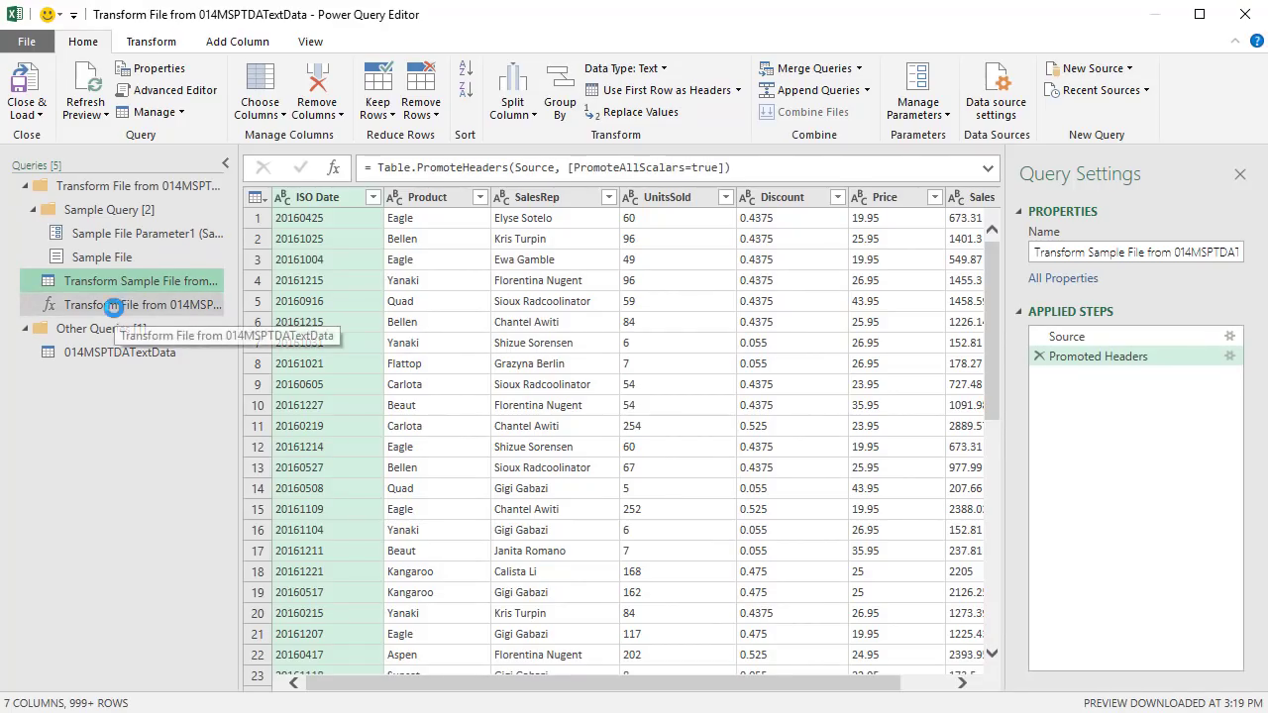
left_click(116, 353)
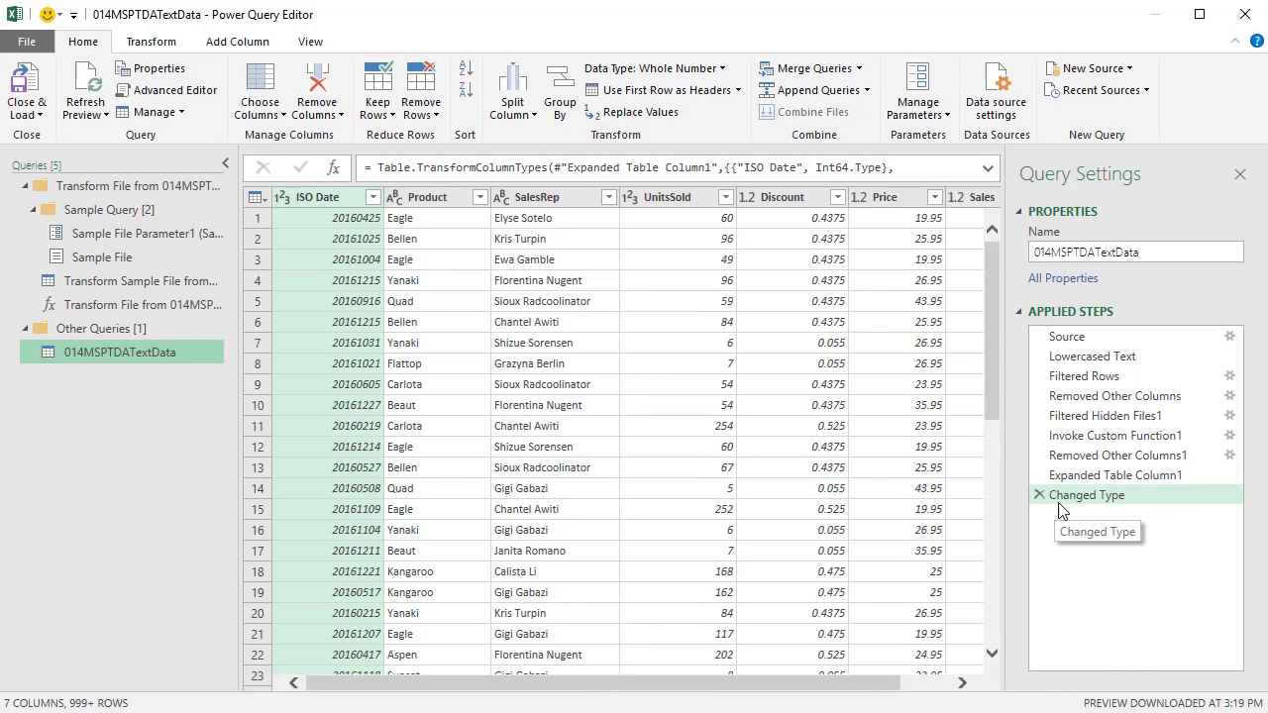
left_click(283, 197)
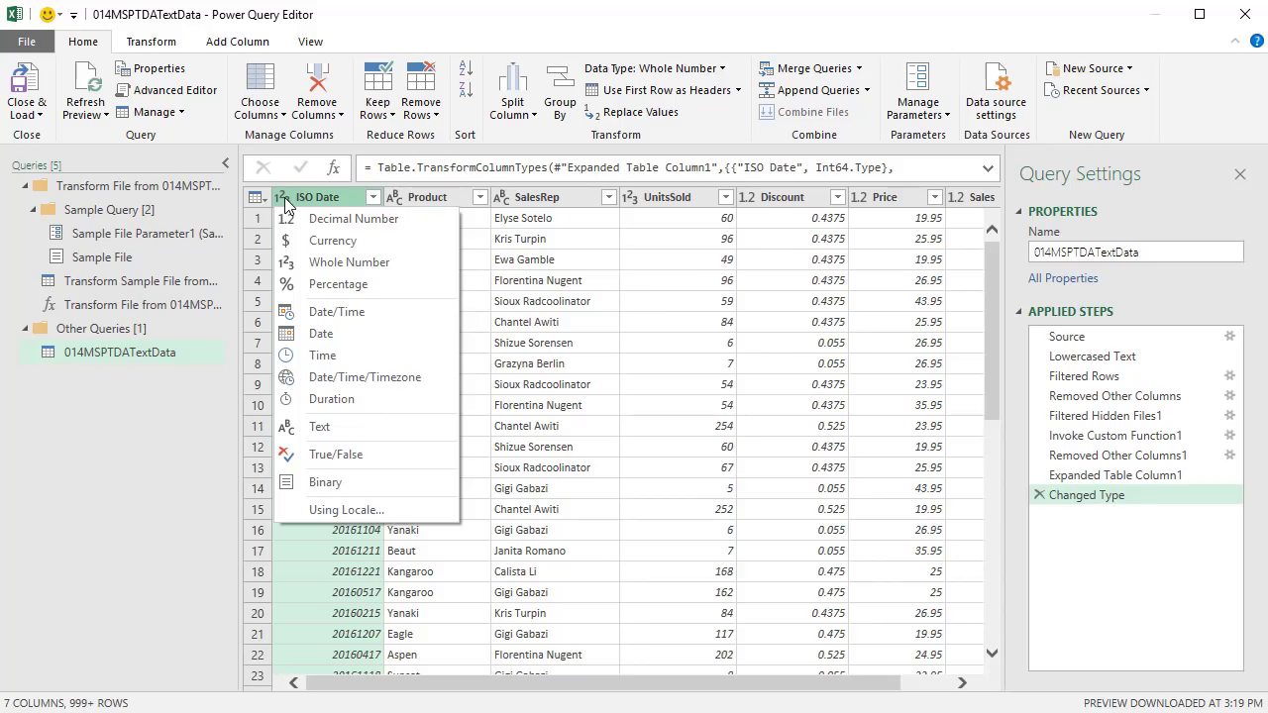
Convert ISO Date to Text, then to Date as a new step, showing dates like 4/25/16
left_click(318, 427)
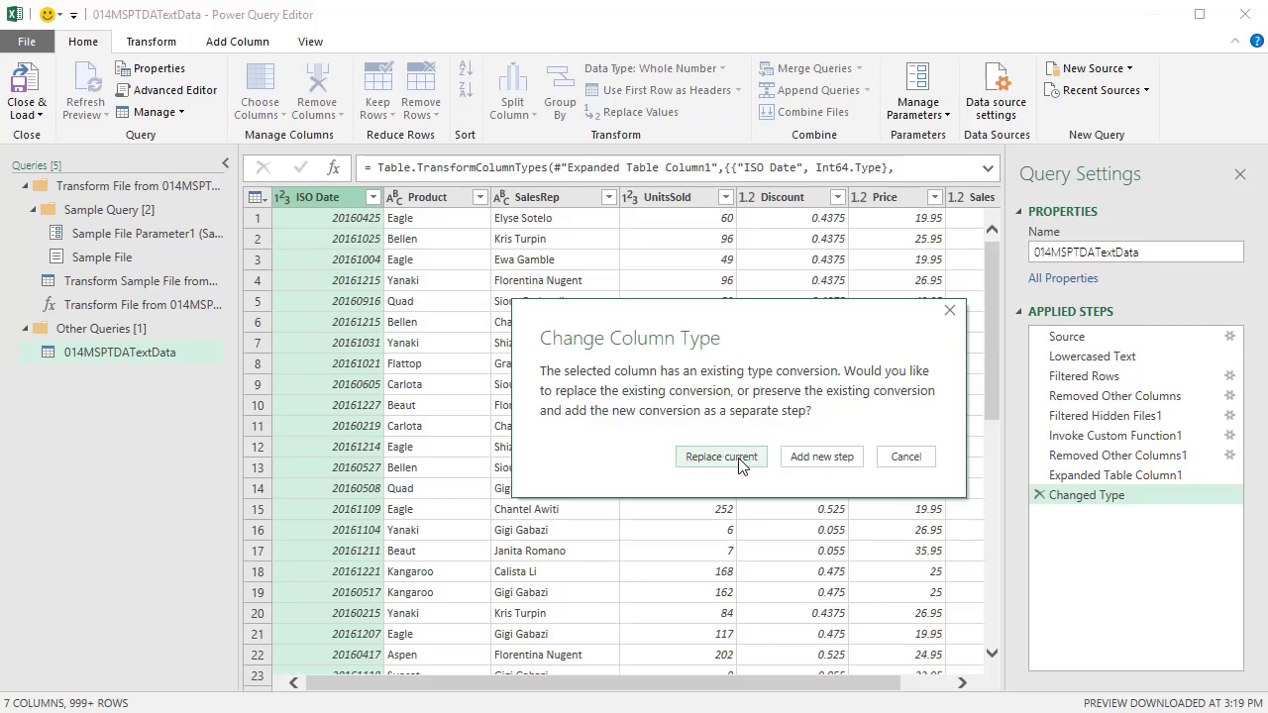
left_click(741, 465)
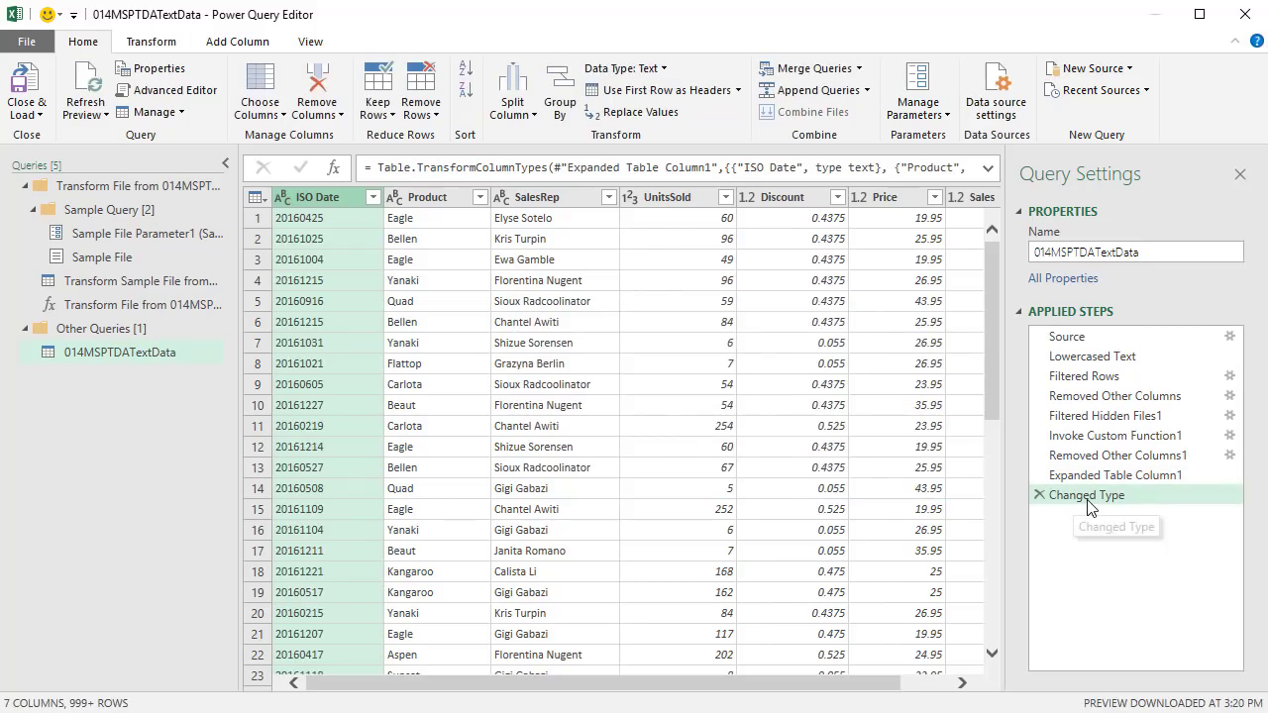
left_click(287, 194)
left_click(305, 335)
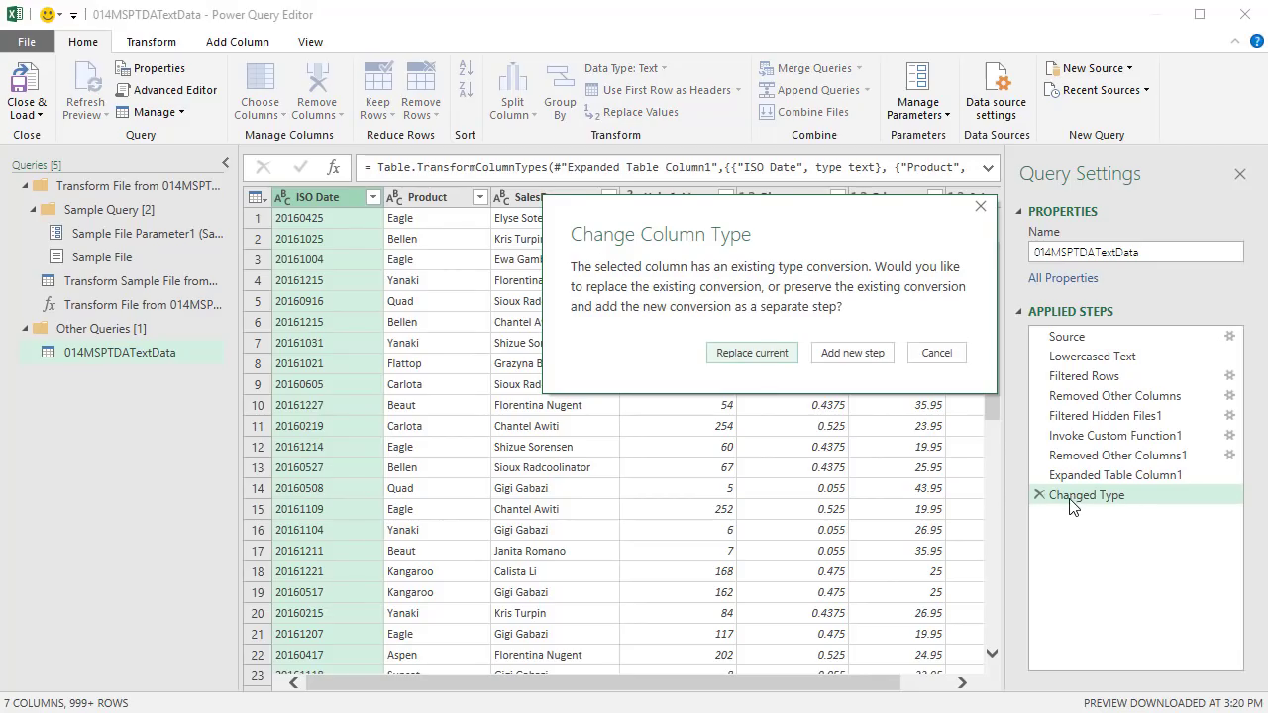
left_click(869, 358)
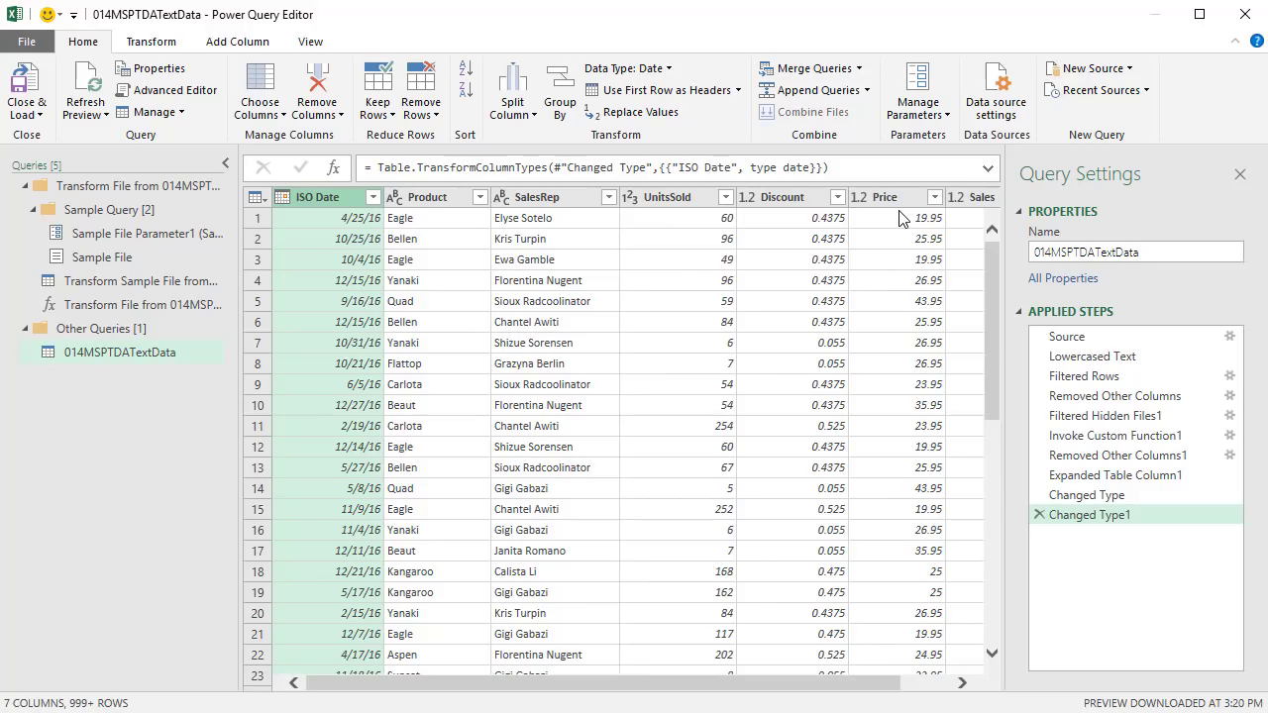
Remove the UnitsSold, Discount and Price columns
left_click(660, 201)
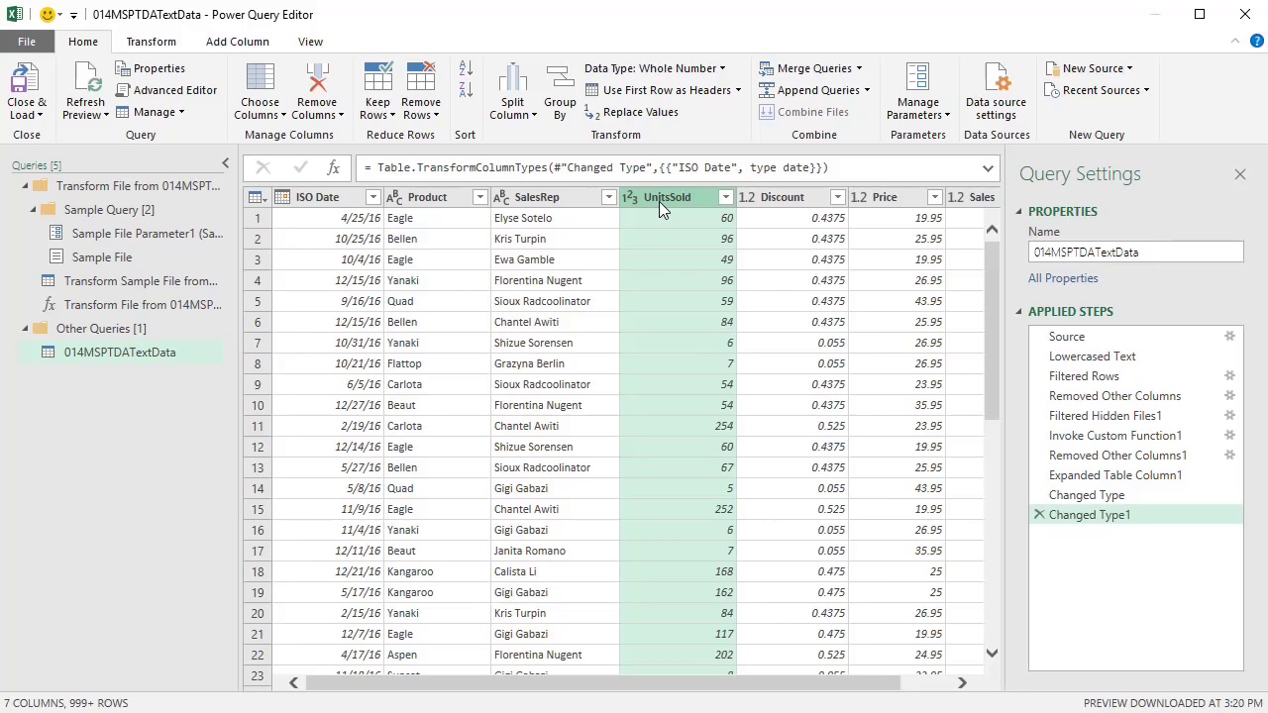
left_click(893, 202, "shift")
right_click(892, 200)
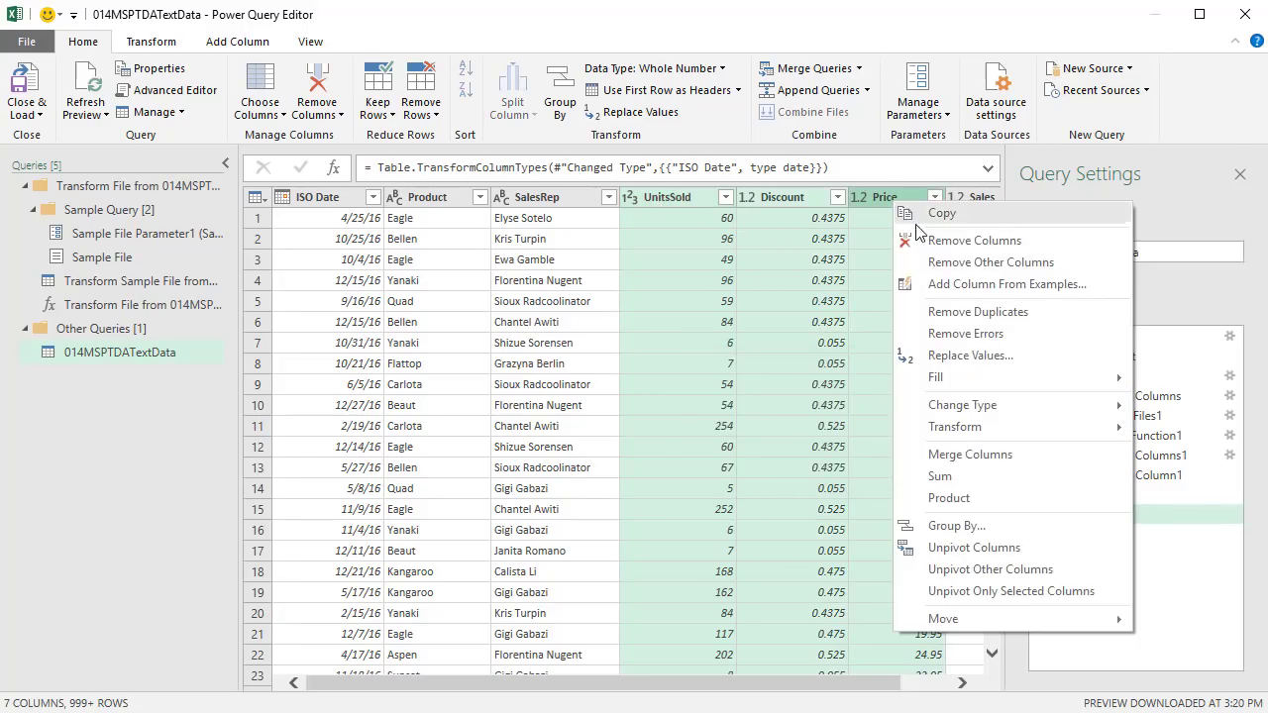
left_click(966, 240)
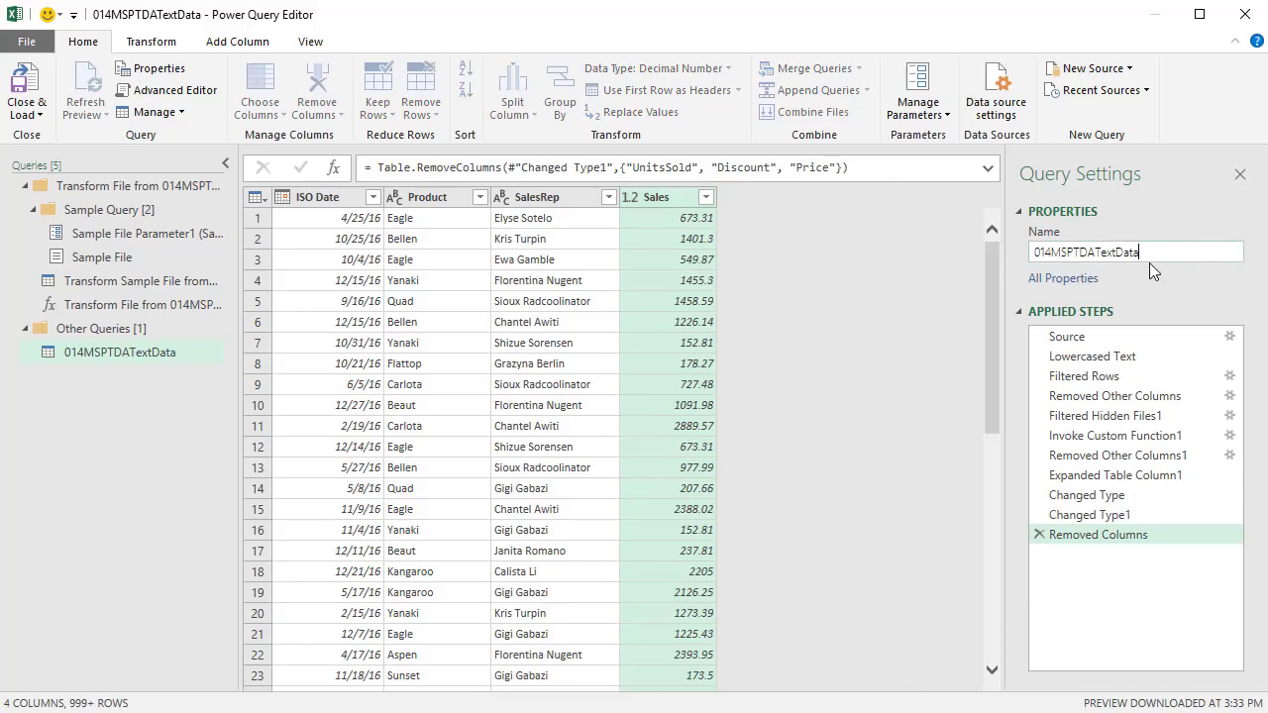
Rename the query to AllTextFilesOneTable
left_click_drag(1149, 262, 1023, 273)
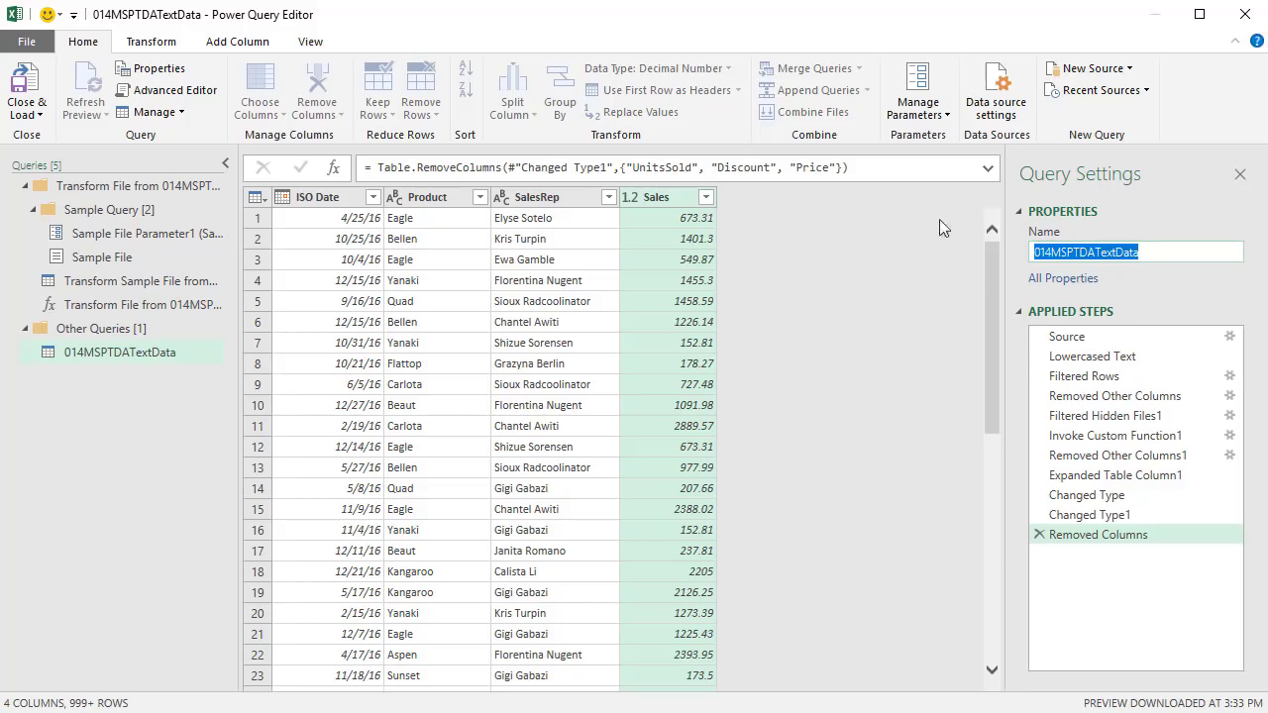
type("AllTextFilesOneTable")
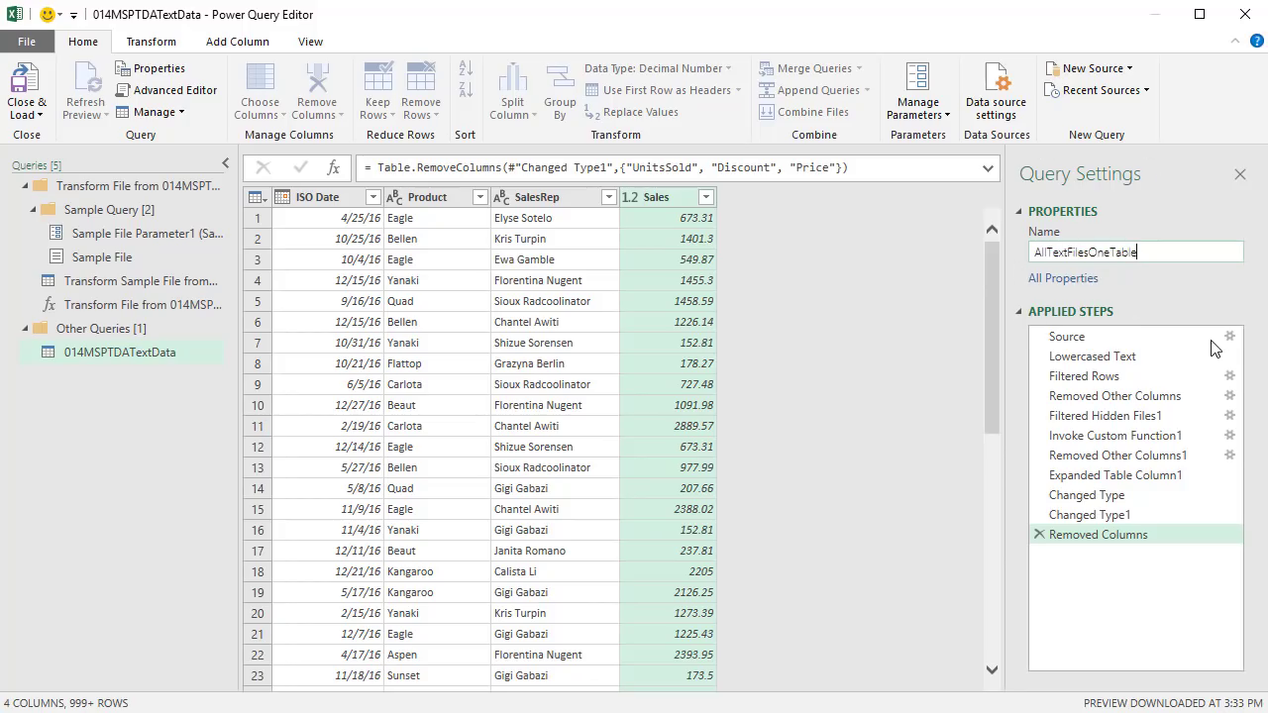
key("Return")
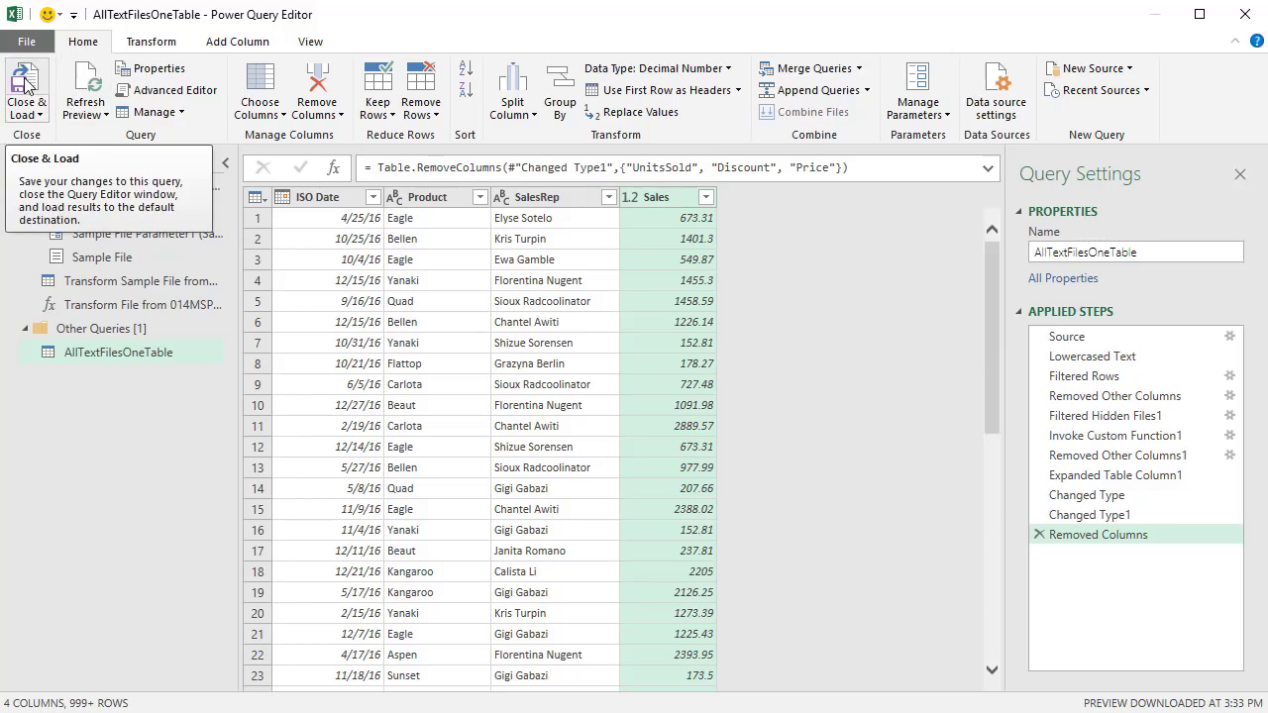
Load AllTextFilesOneTable as a connection only, added to the Data Model
left_click(40, 117)
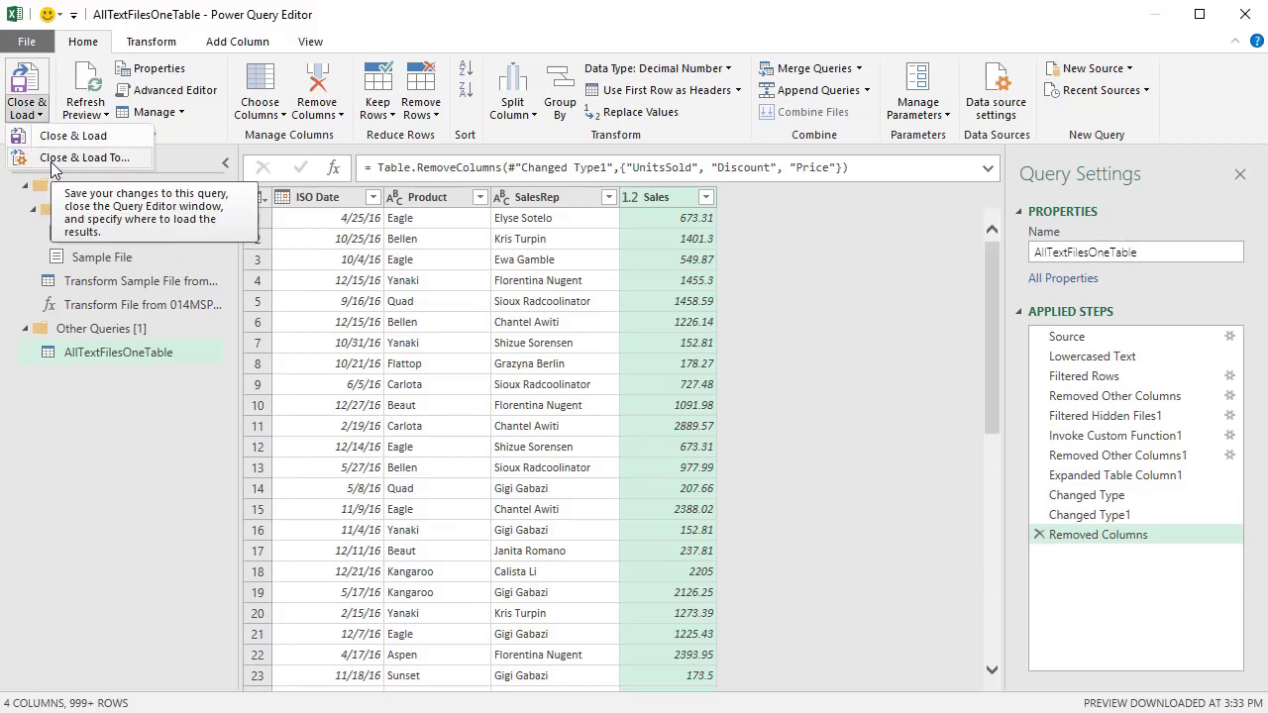
left_click(59, 158)
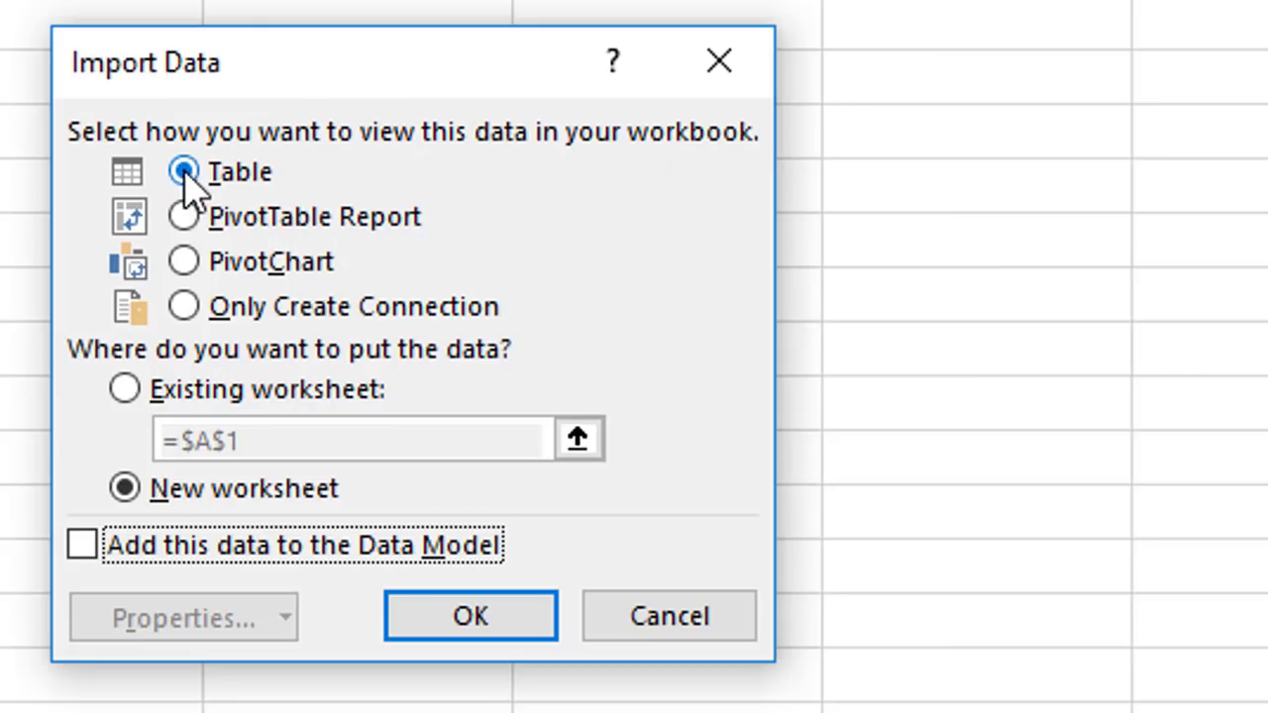
left_click(87, 553)
left_click(186, 307)
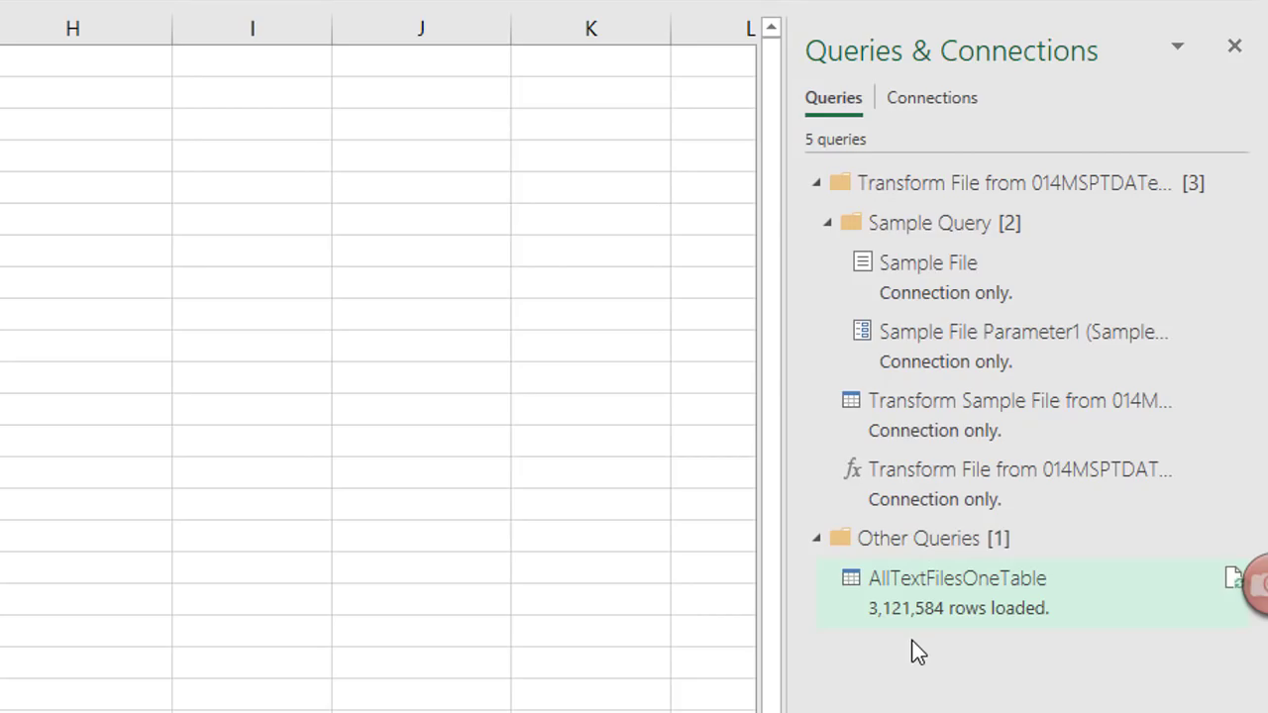
Let the 3,121,584 AllTextFilesOneTable rows finish loading into the Data Model, then save the workbook
mouse_move(906, 600)
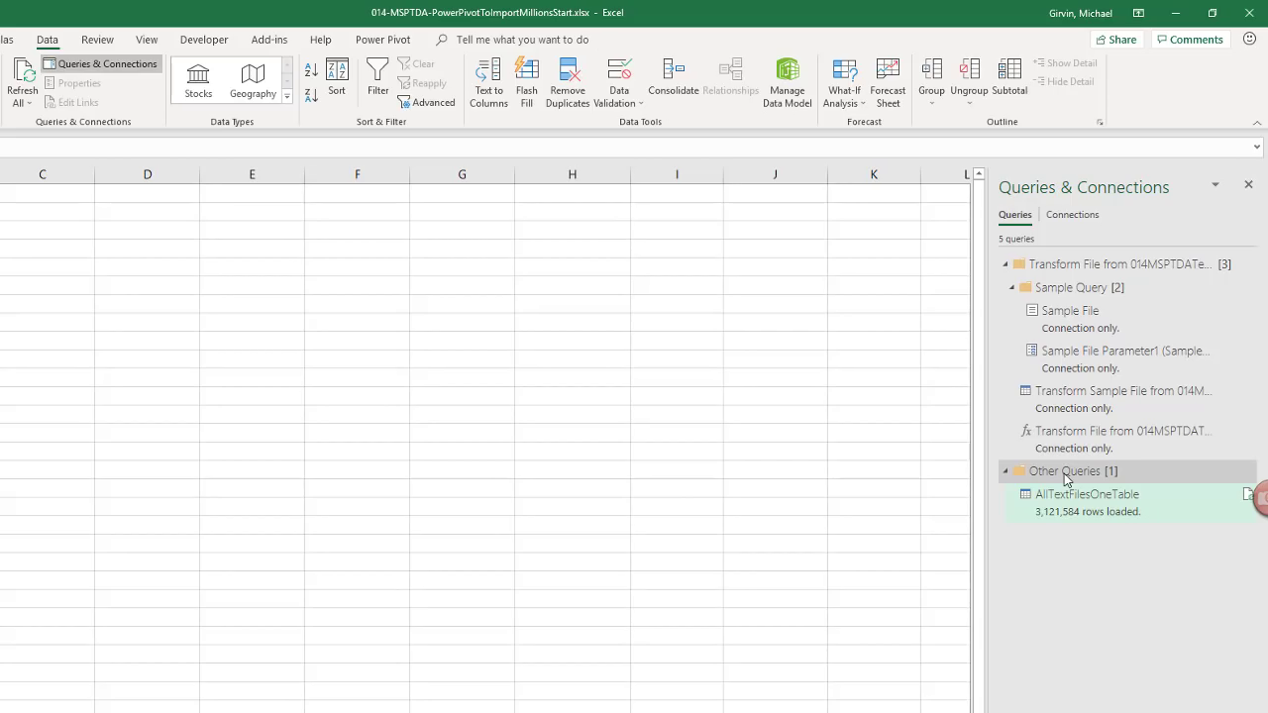
key("ctrl+s")
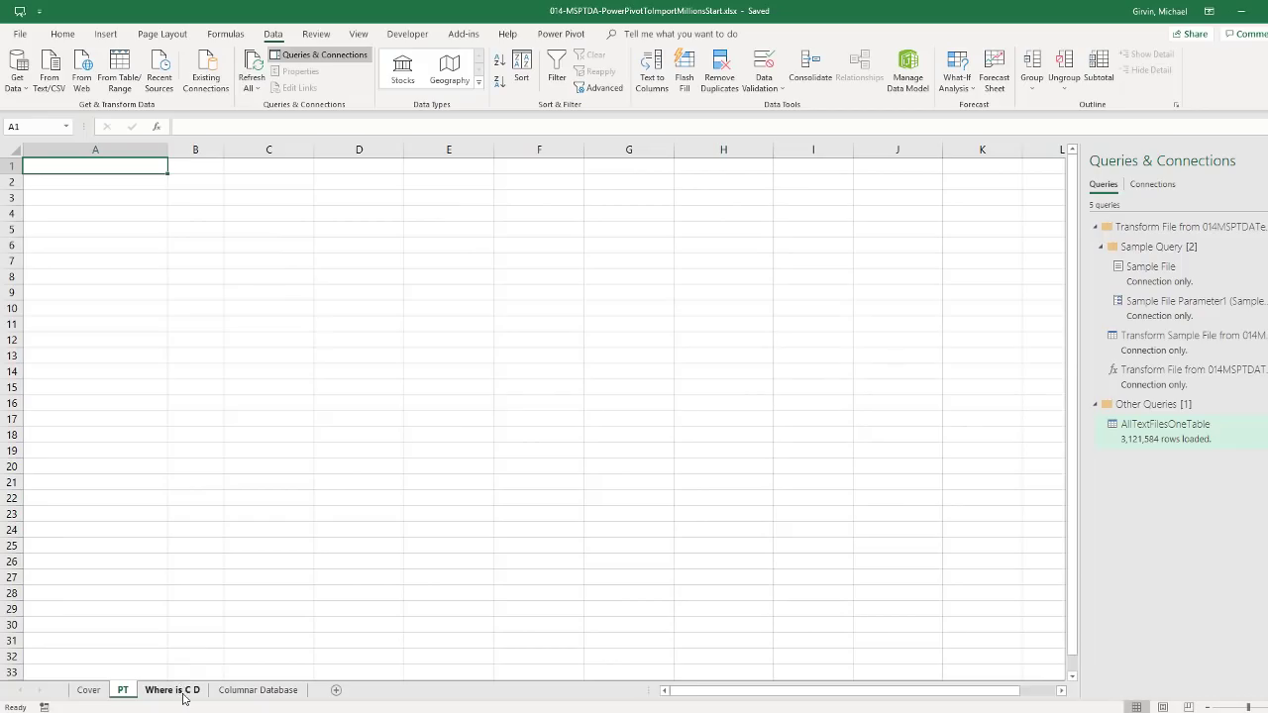
Go to the Where is C D sheet and show the Power Pivot ribbon commands
left_click(180, 694)
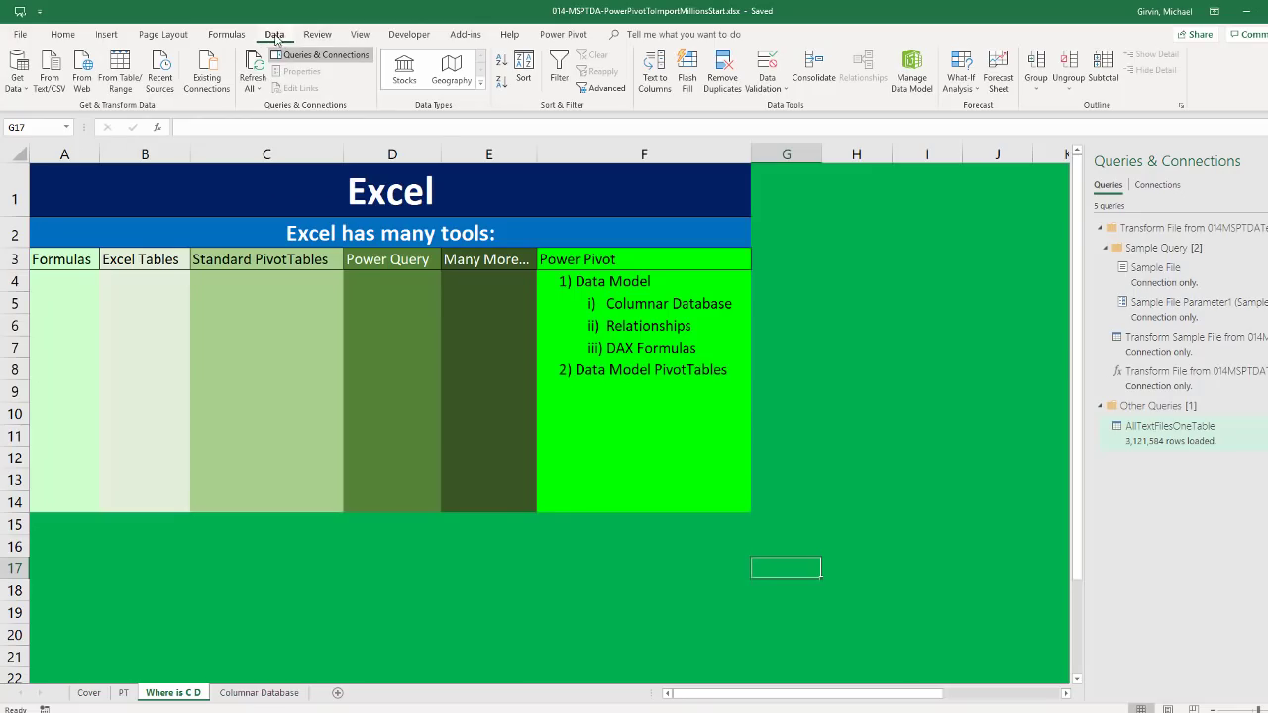
left_click(563, 34)
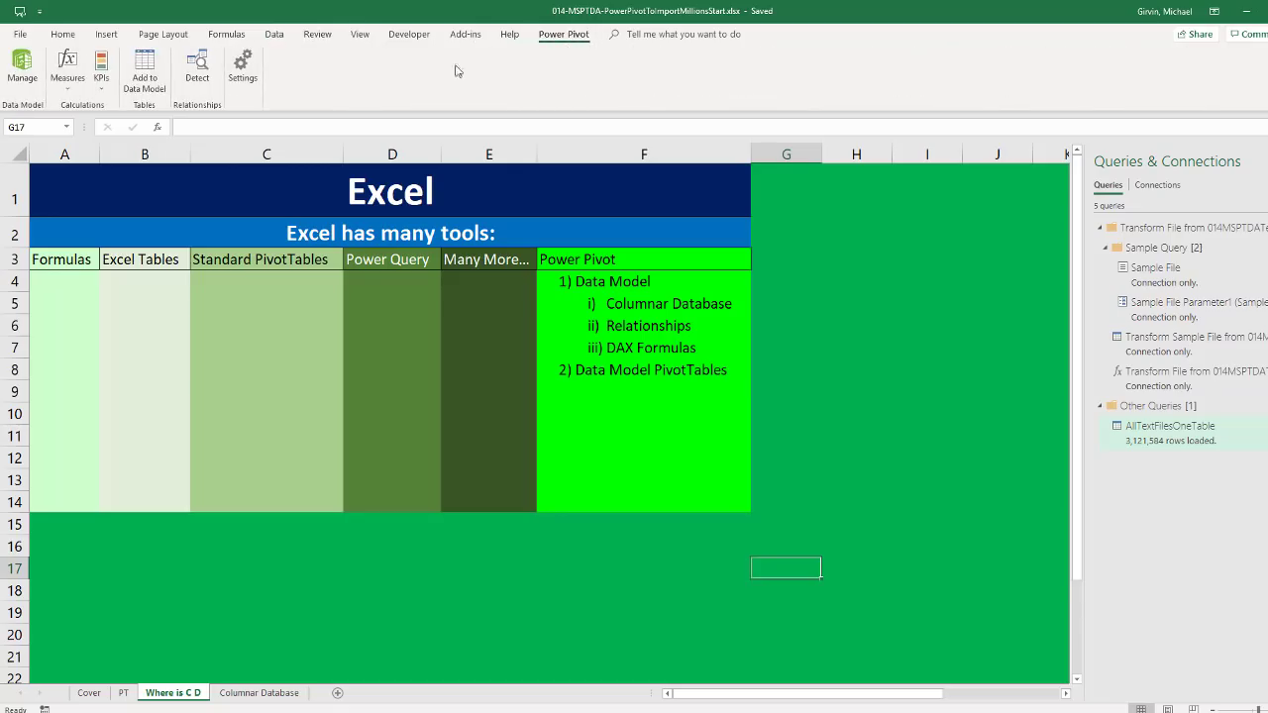
Open Power Pivot's Manage window to review the 3,121,584-row AllTextFilesOneTable, then close it
left_click(23, 72)
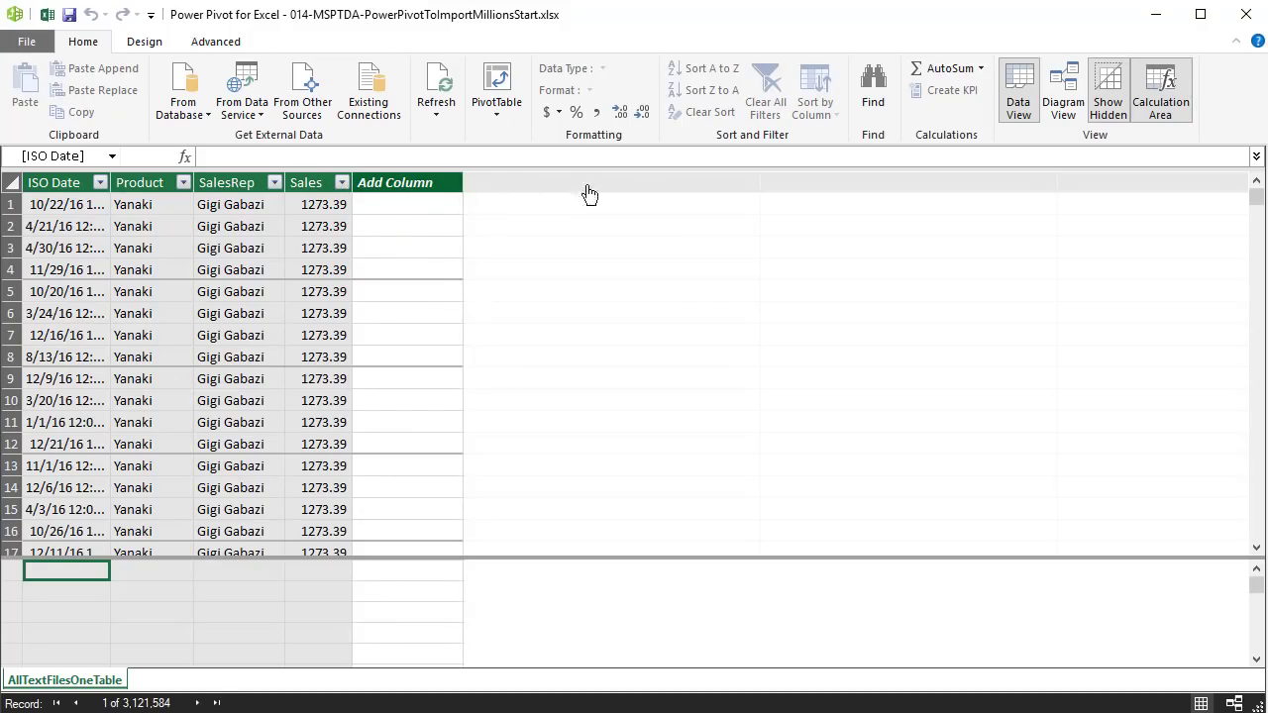
left_click(1244, 16)
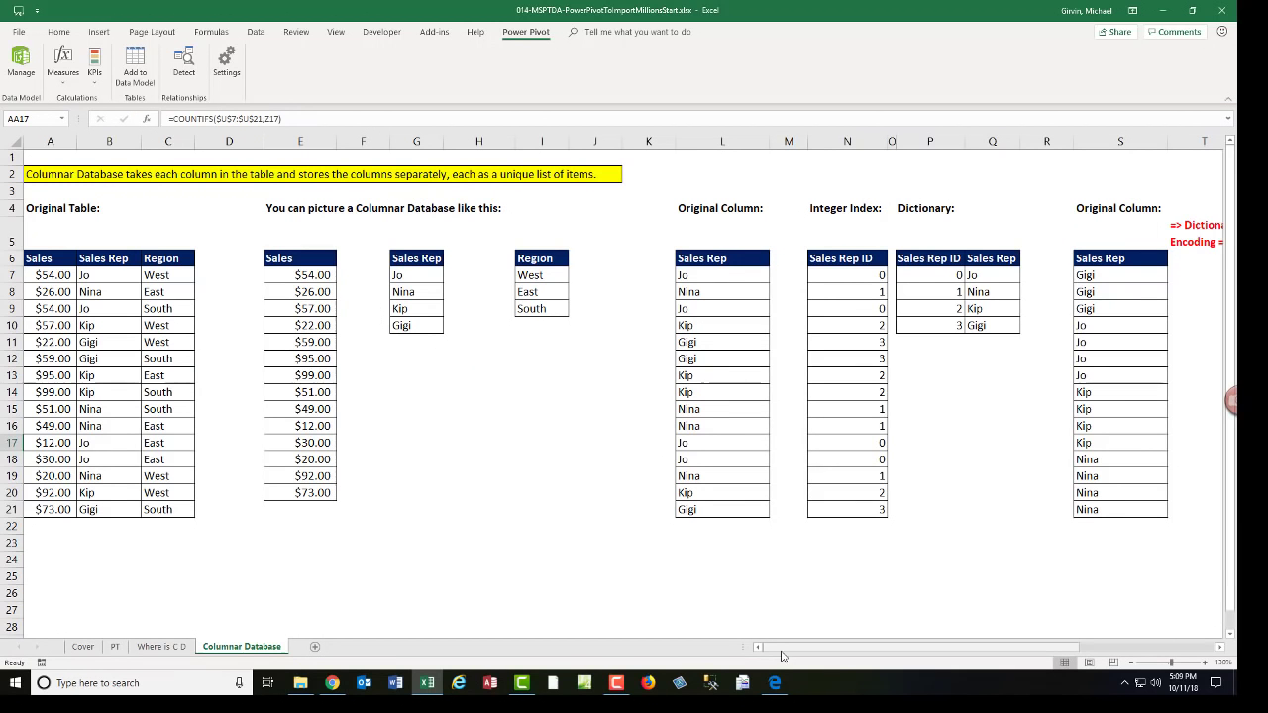
left_click_drag(792, 650, 807, 651)
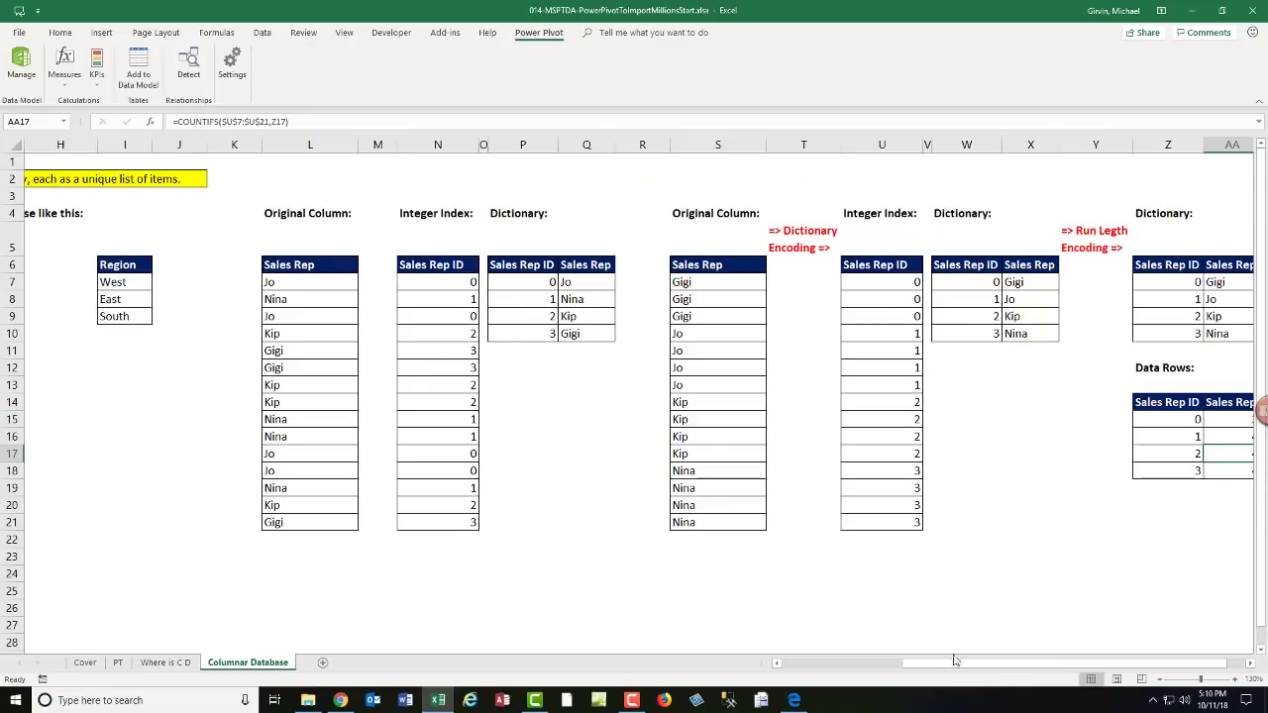
left_click_drag(1267, 712, 1267, 712)
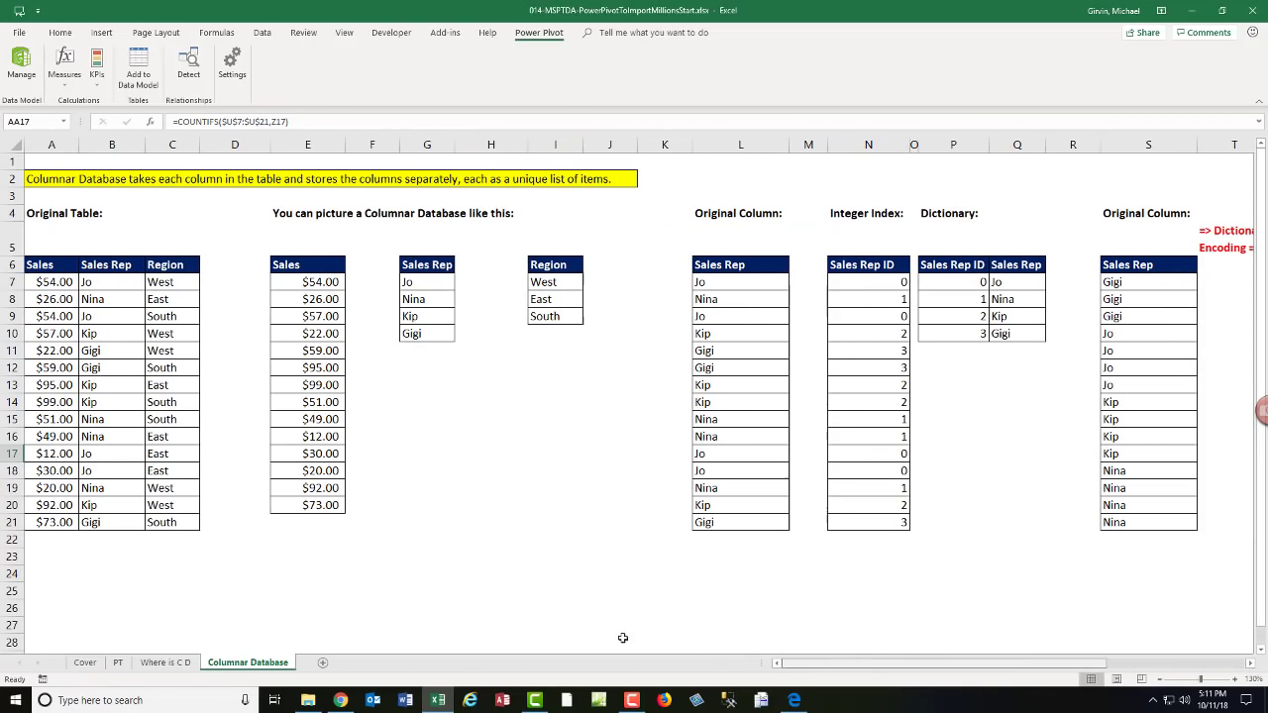
left_click(299, 287)
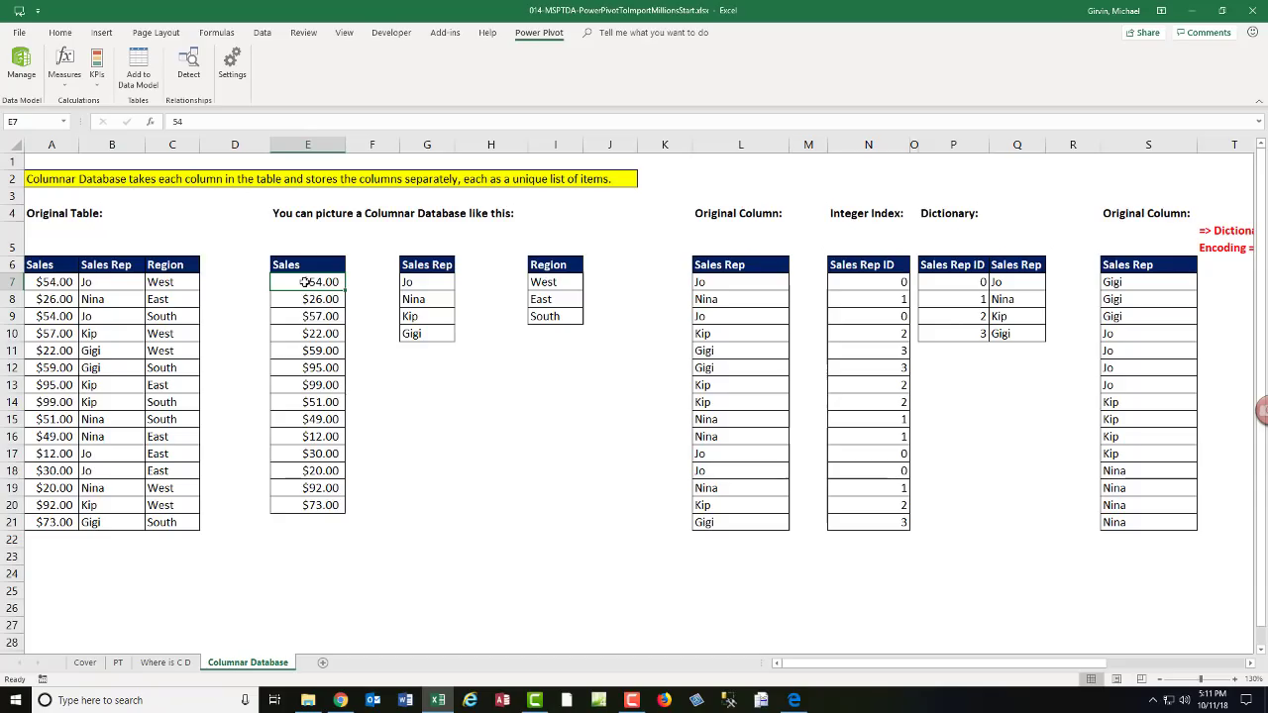
Insert an empty Data Model PivotTable at PT!$A$1 and expand AllTextFilesOneTable's fields
left_click(117, 663)
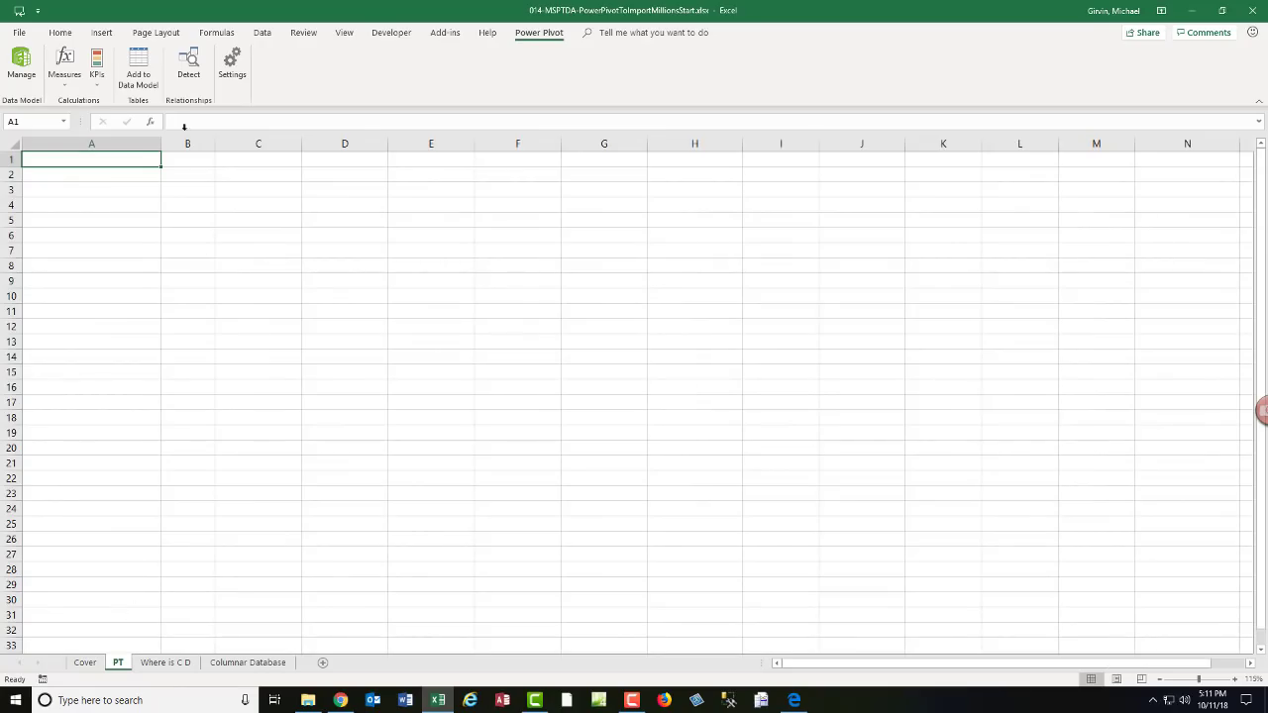
left_click(103, 33)
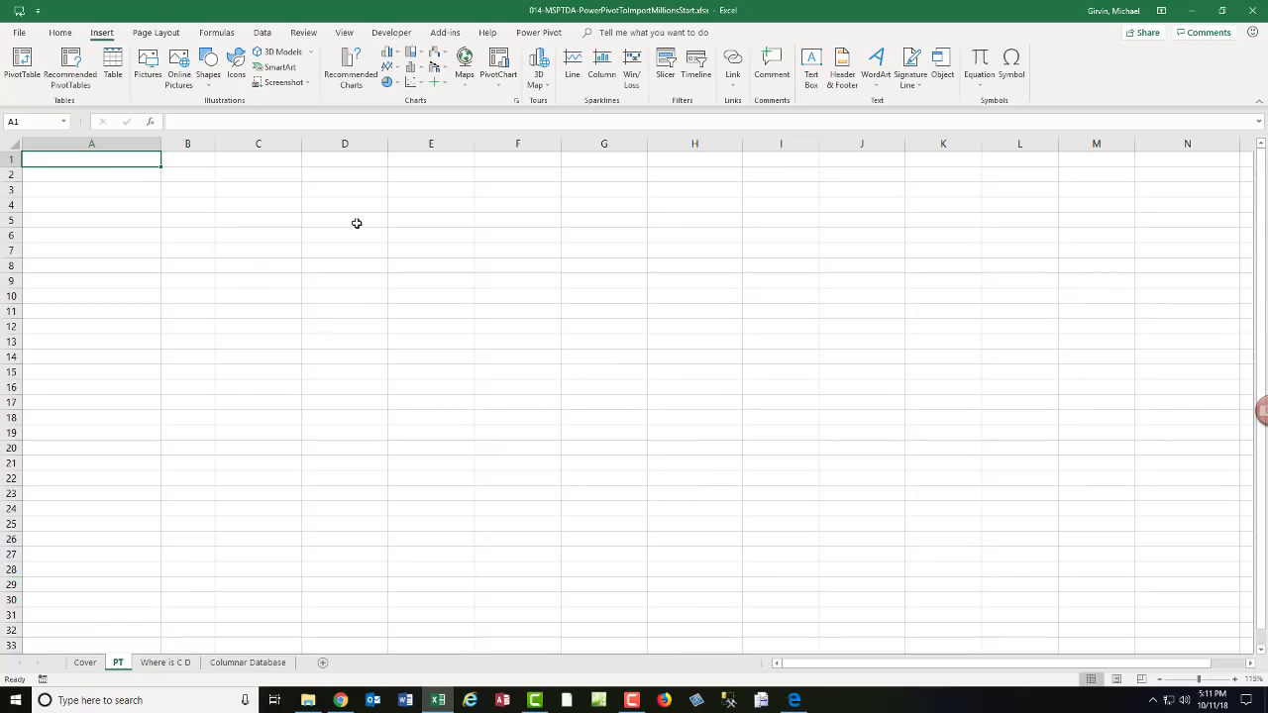
key("alt+n")
key("v")
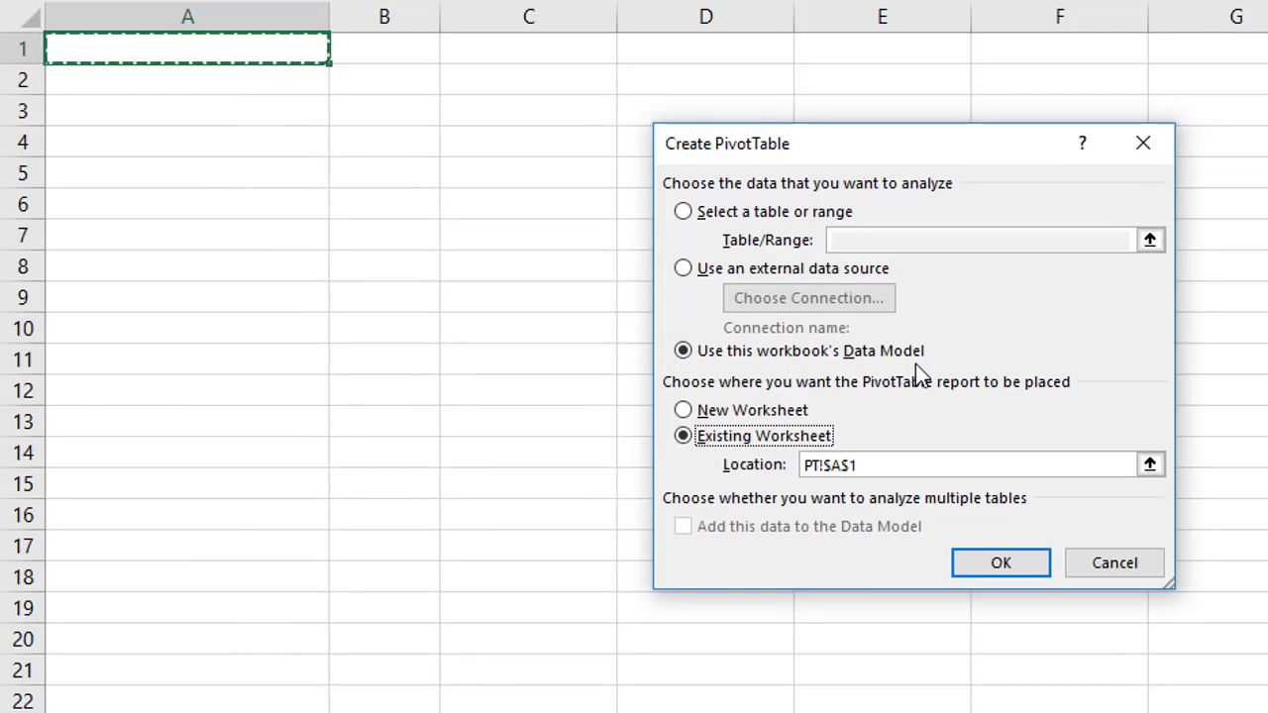
left_click(981, 563)
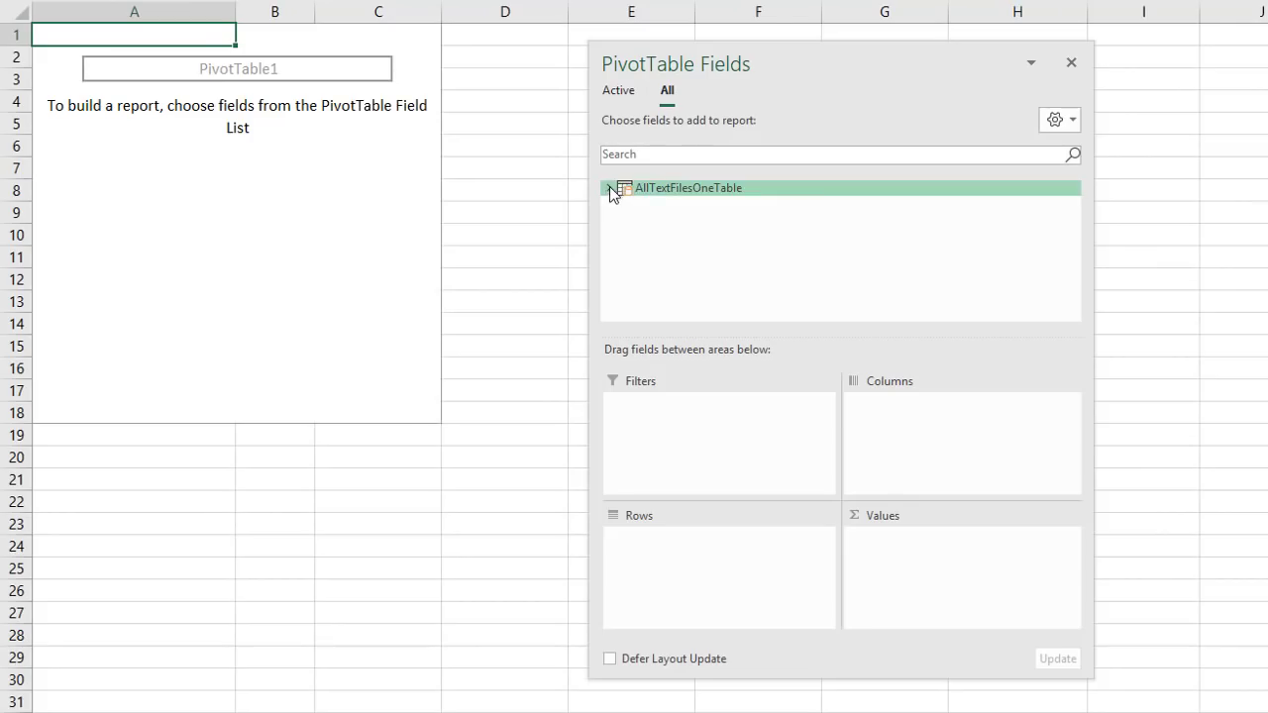
left_click(609, 187)
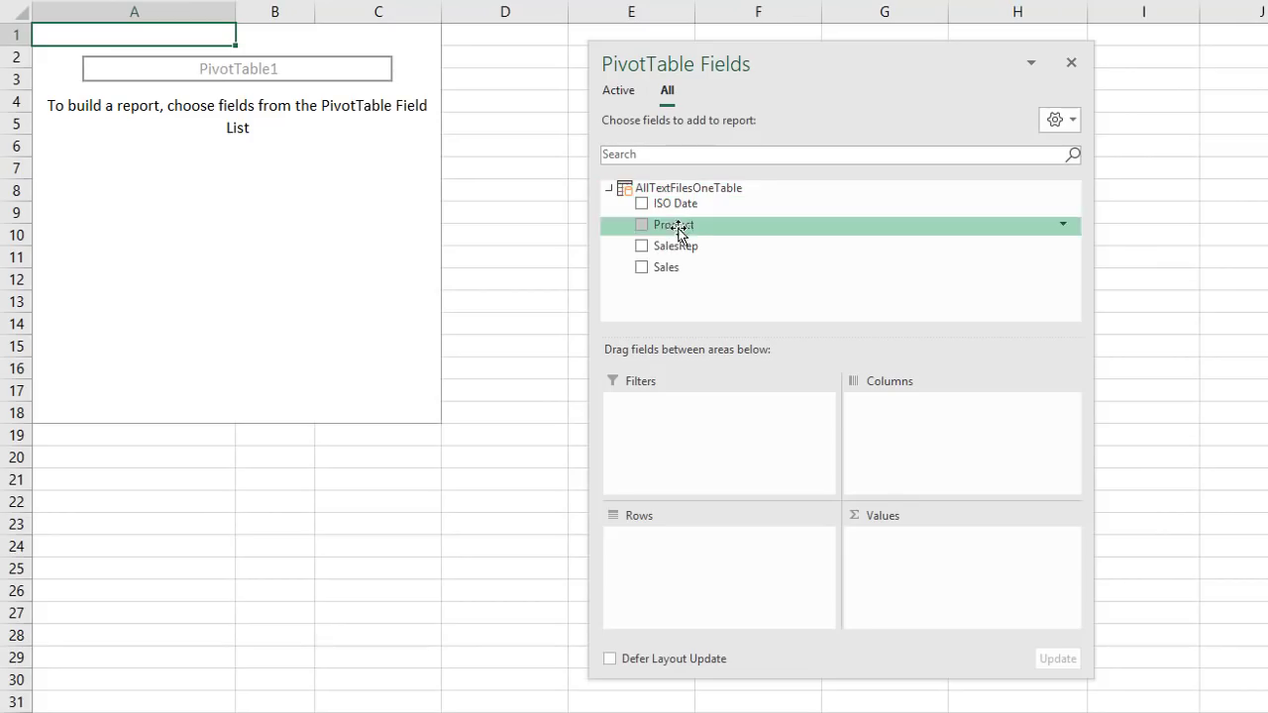
Put SalesRep above Product in the PivotTable Rows area and widen column A
left_click_drag(674, 225, 732, 564)
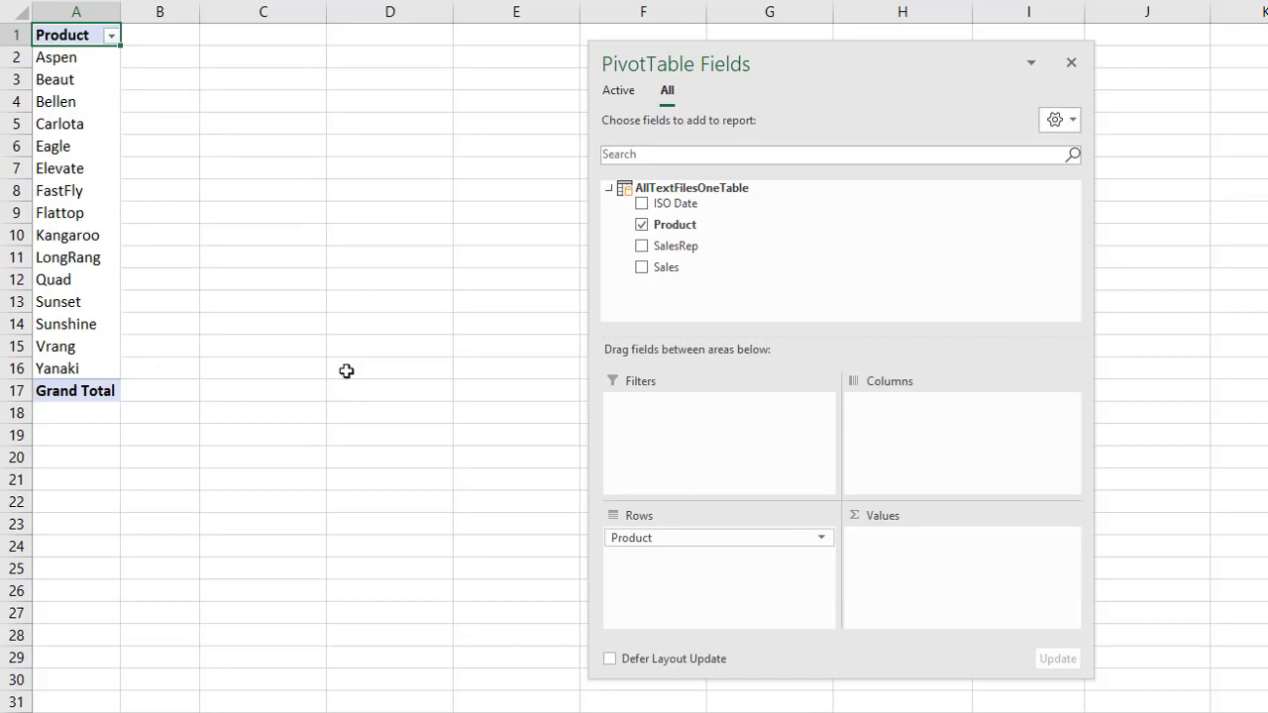
left_click_drag(683, 247, 665, 525)
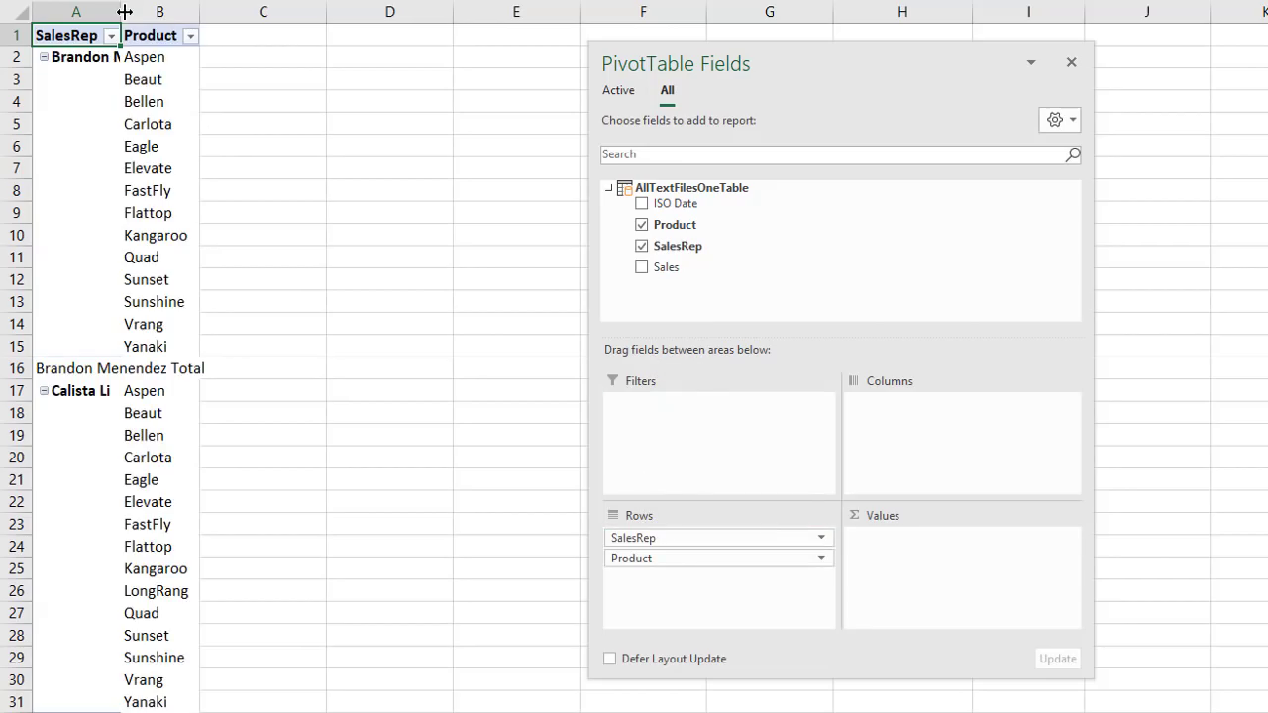
left_click_drag(121, 11, 204, 11)
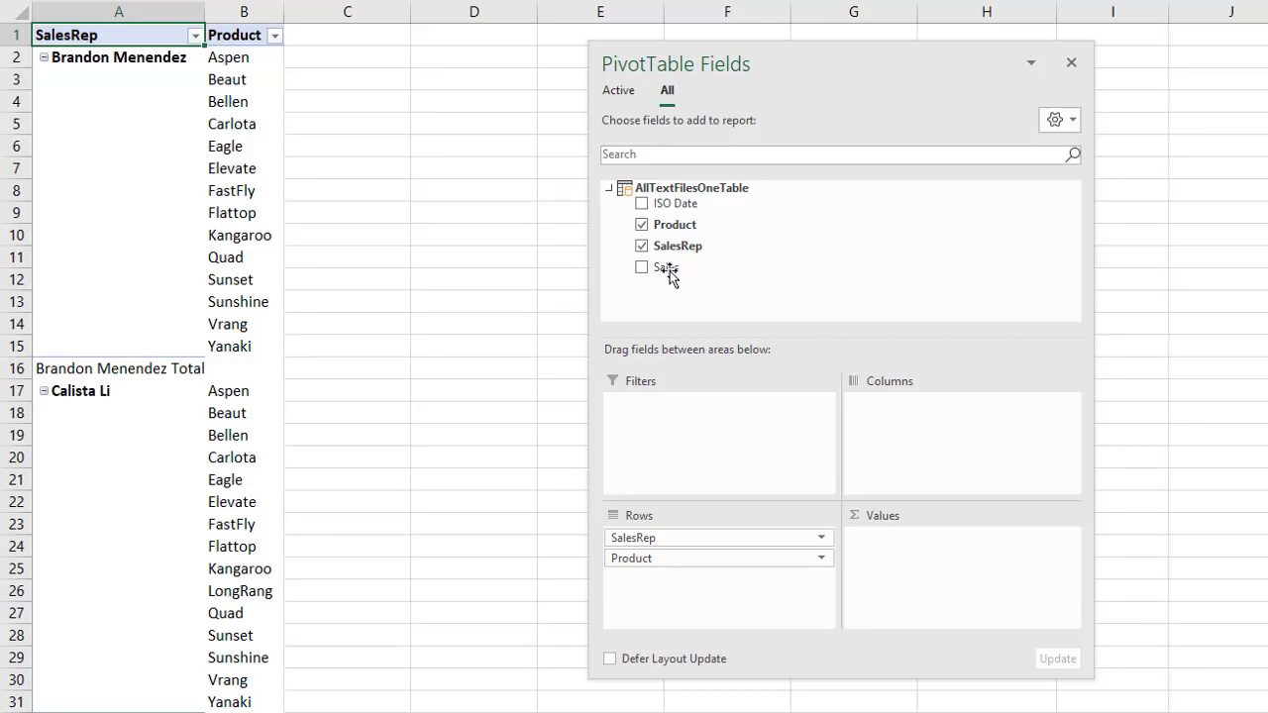
Add Sales to the Values area as Sum of Sales and move the field list pane aside
left_click_drag(667, 267, 913, 559)
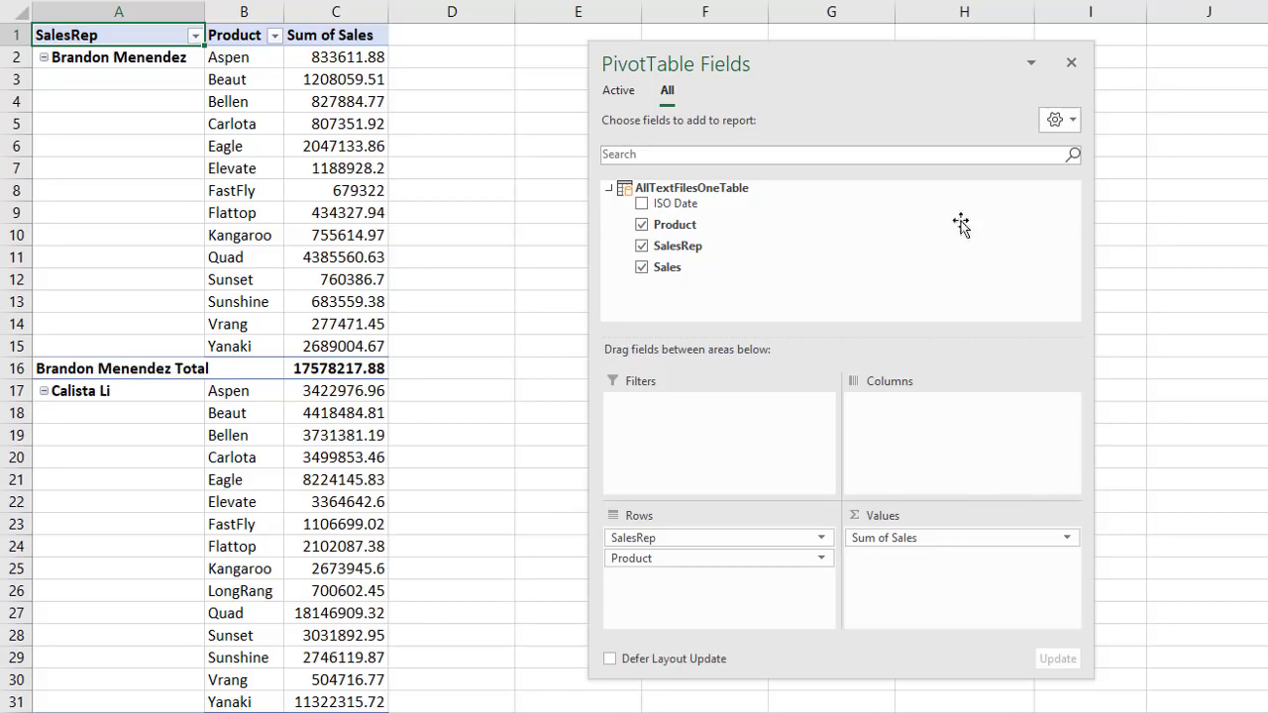
left_click_drag(731, 69, 862, 86)
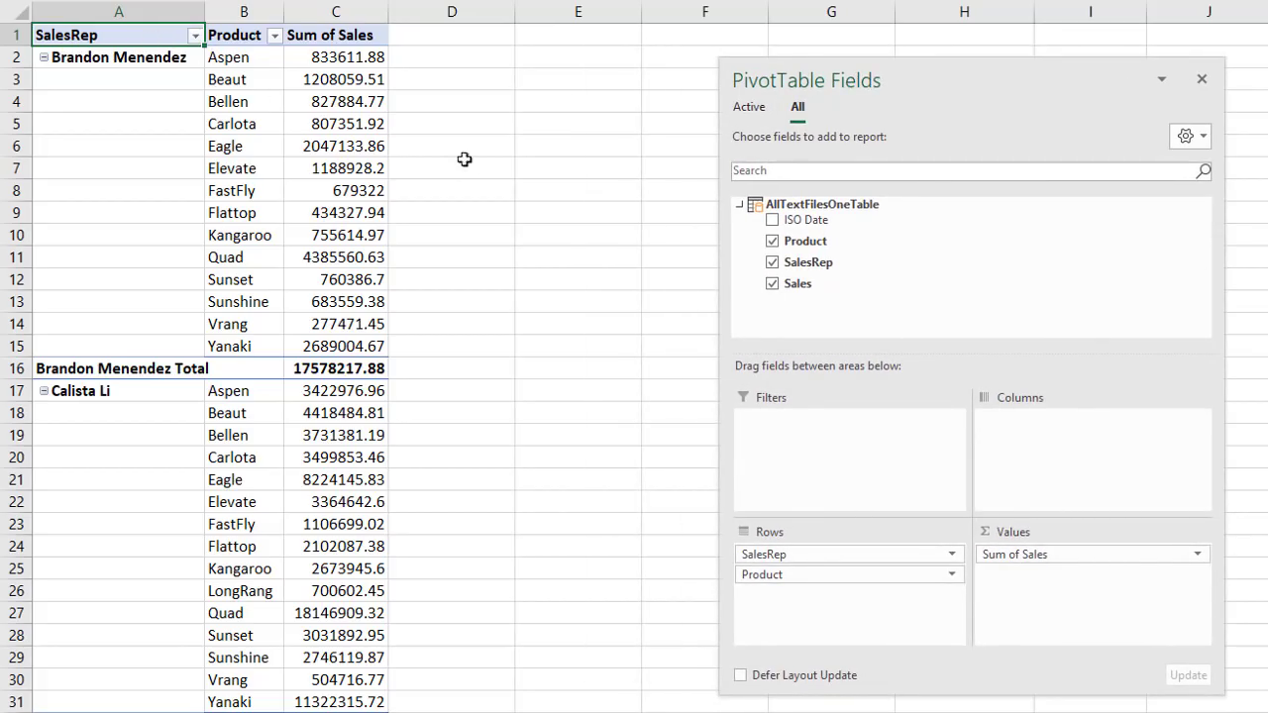
left_click(371, 188)
mouse_move(371, 188)
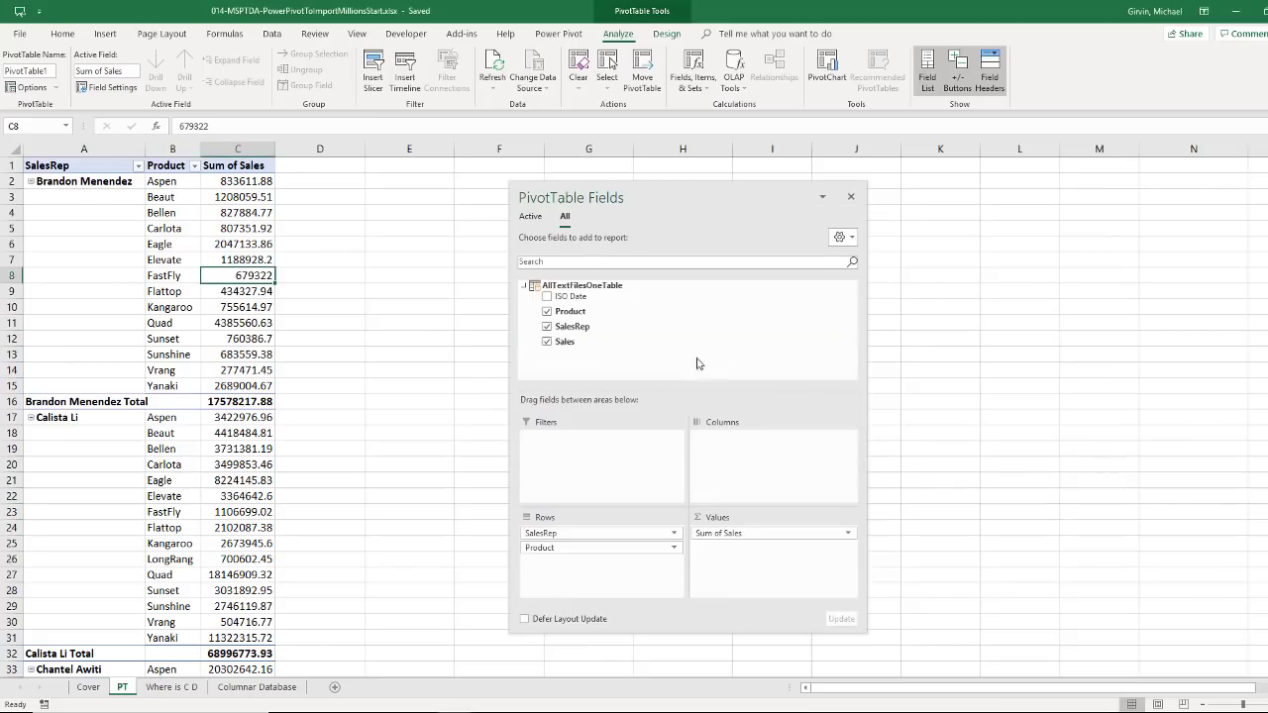
left_click_drag(949, 81, 1131, 77)
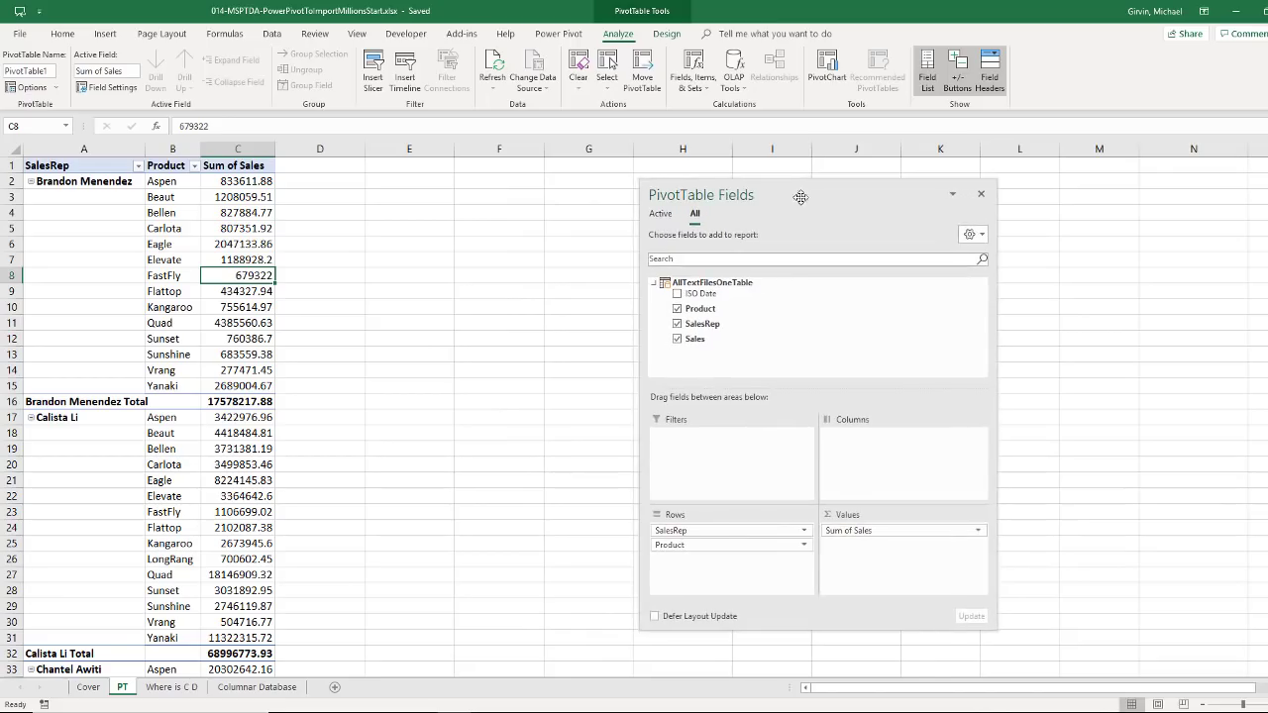
left_click_drag(800, 195, 590, 209)
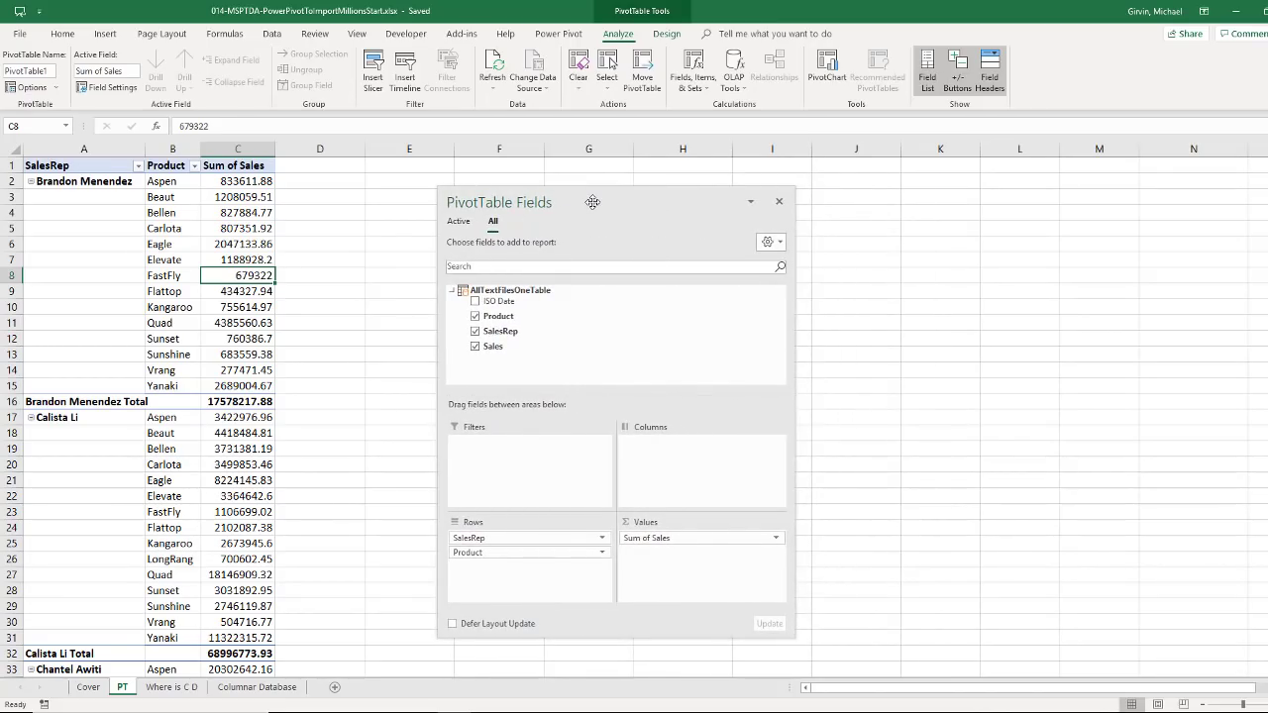
Create a new blank workbook and save it as 014-ImportOneText.xlsx
key("ctrl+n")
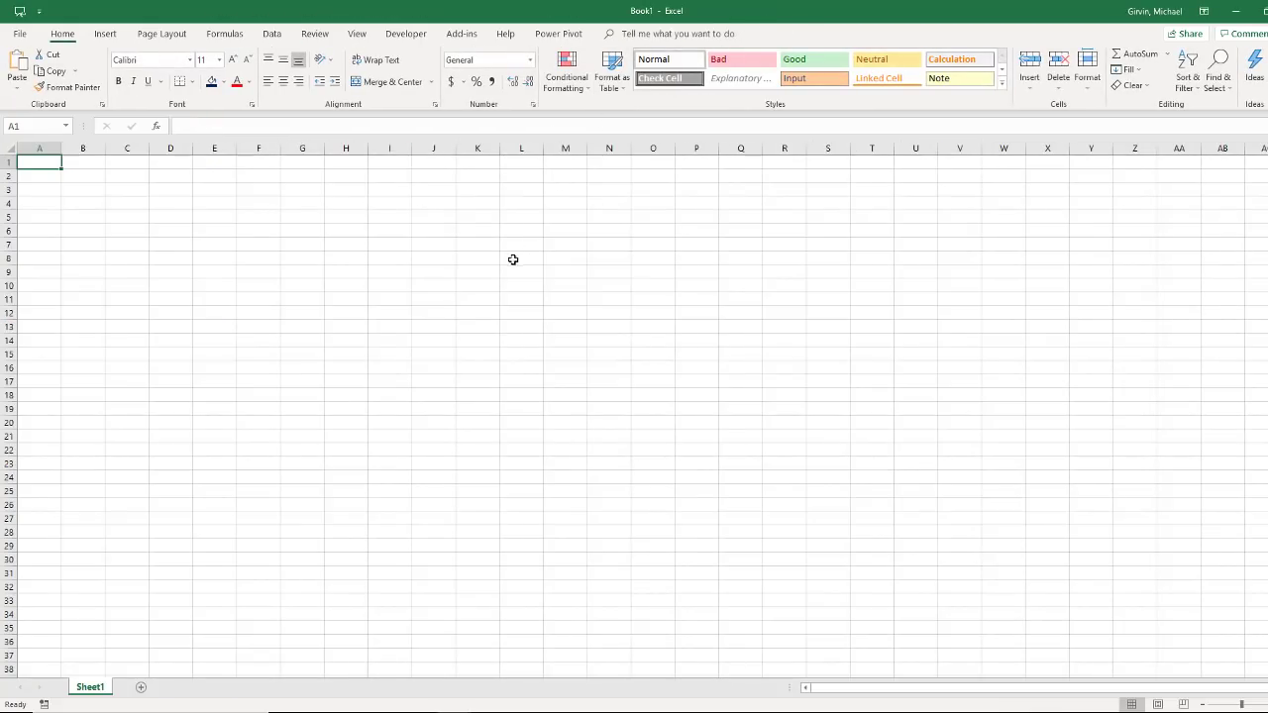
key("F12")
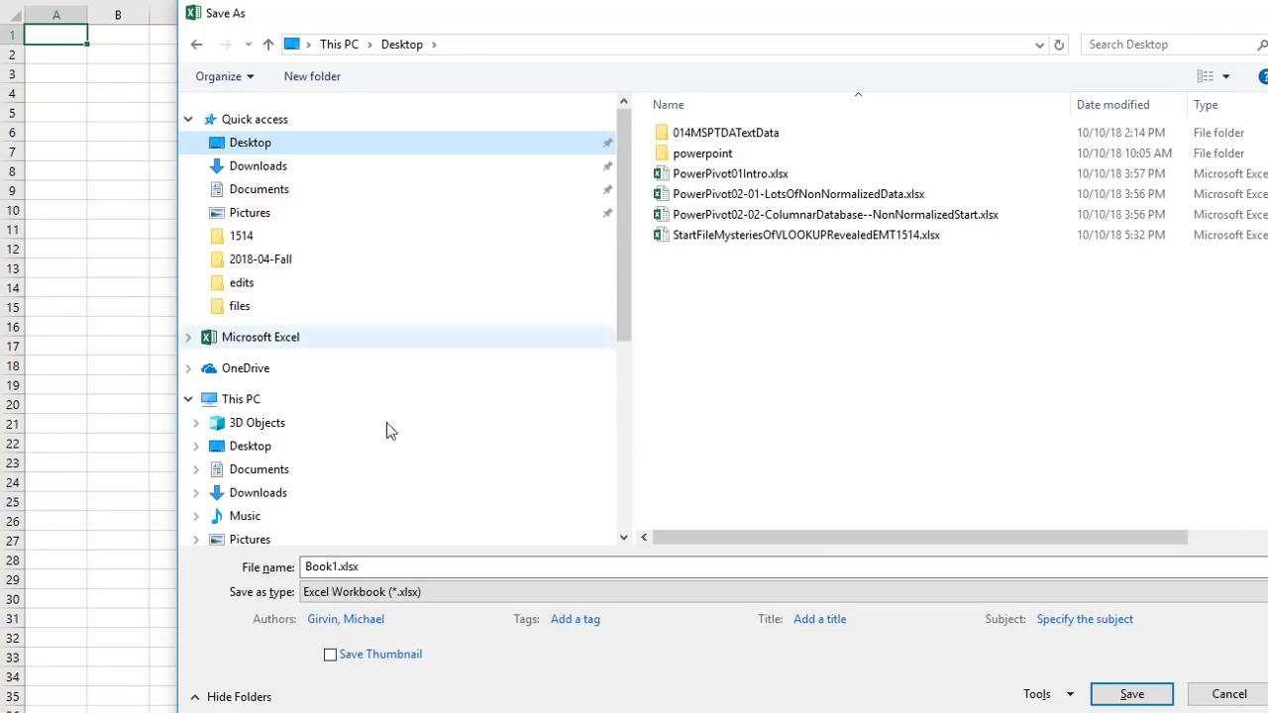
double_click(444, 569)
type("014-ImportOneText")
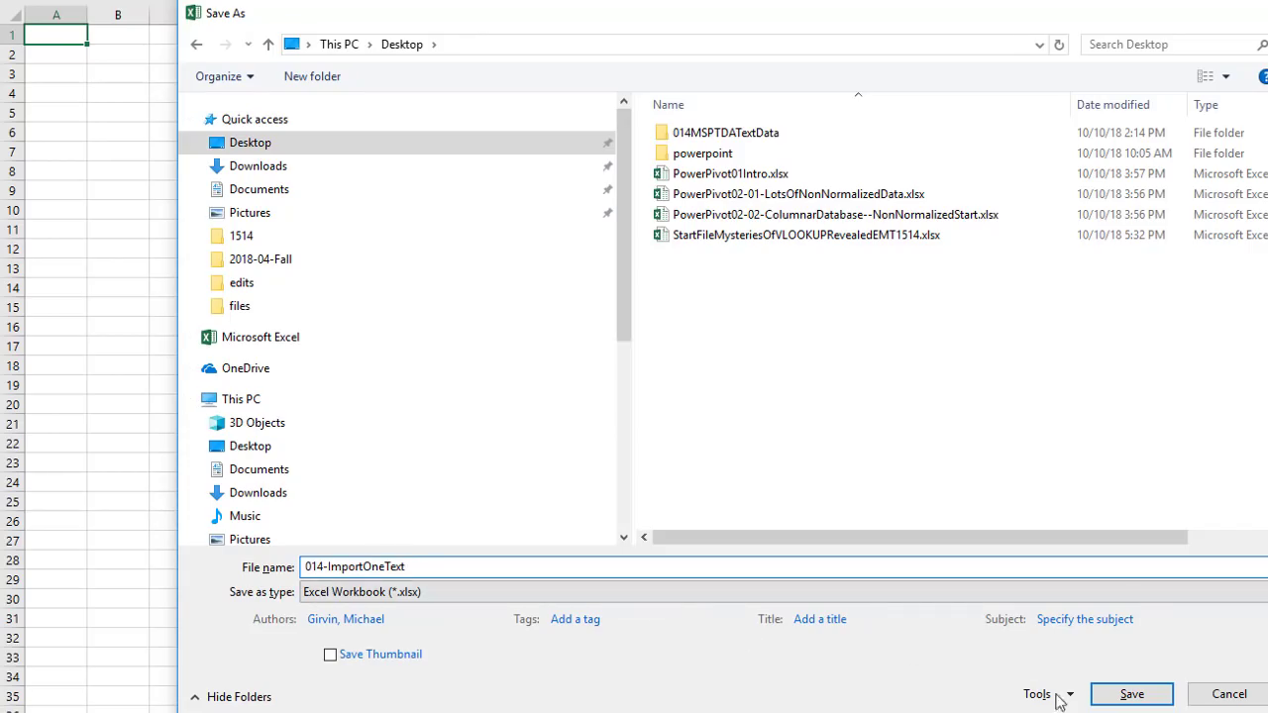
left_click(1139, 694)
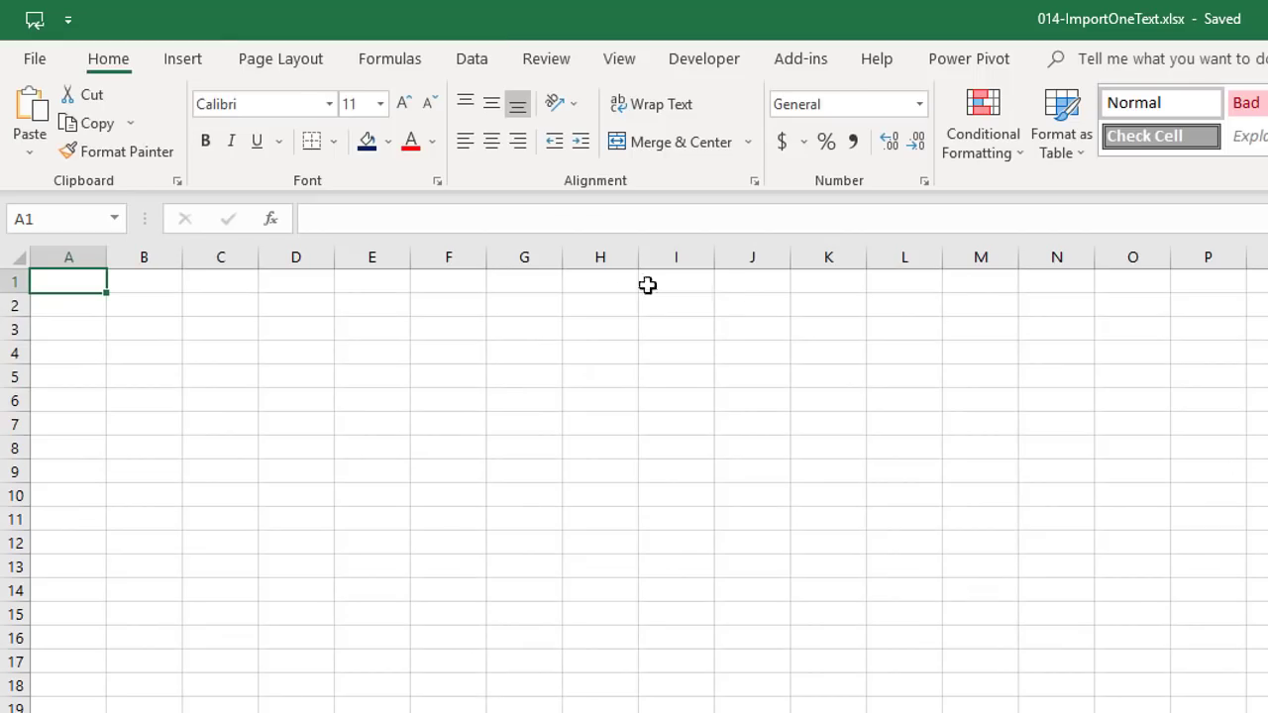
Import 2020.TXT from the 014MSPTDATextData folder as a text file
left_click(484, 63)
left_click(41, 164)
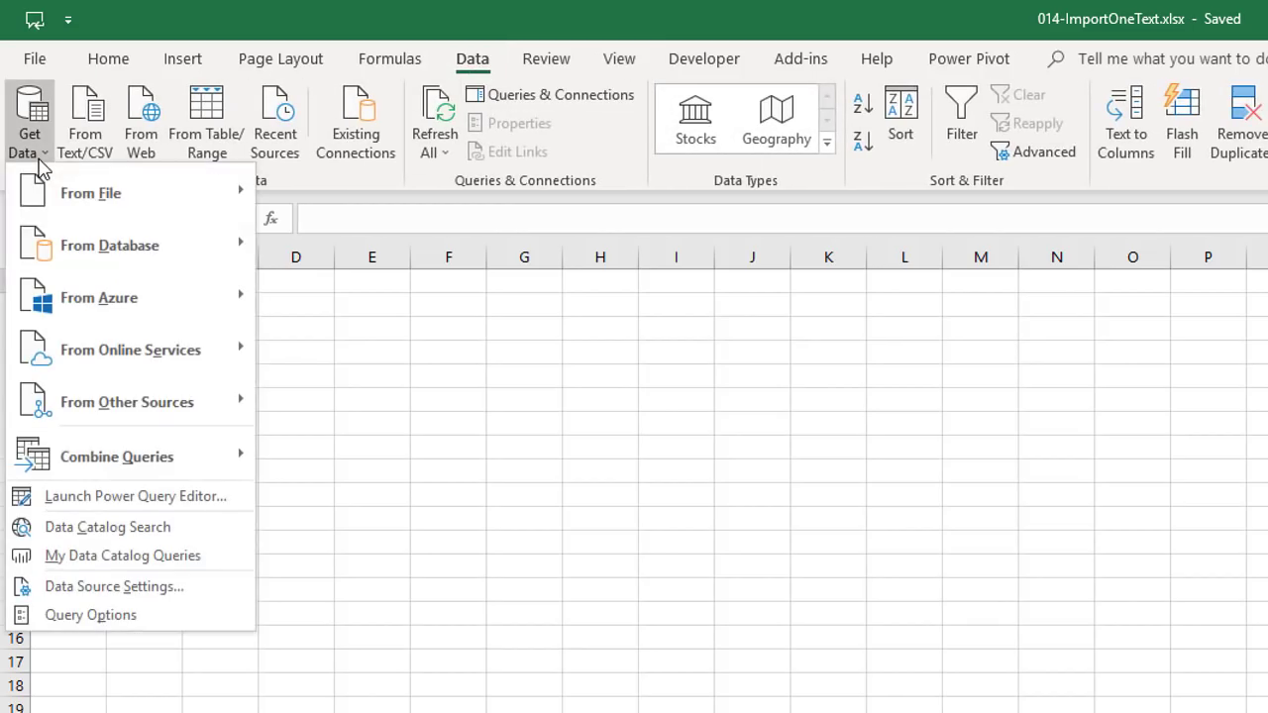
mouse_move(56, 198)
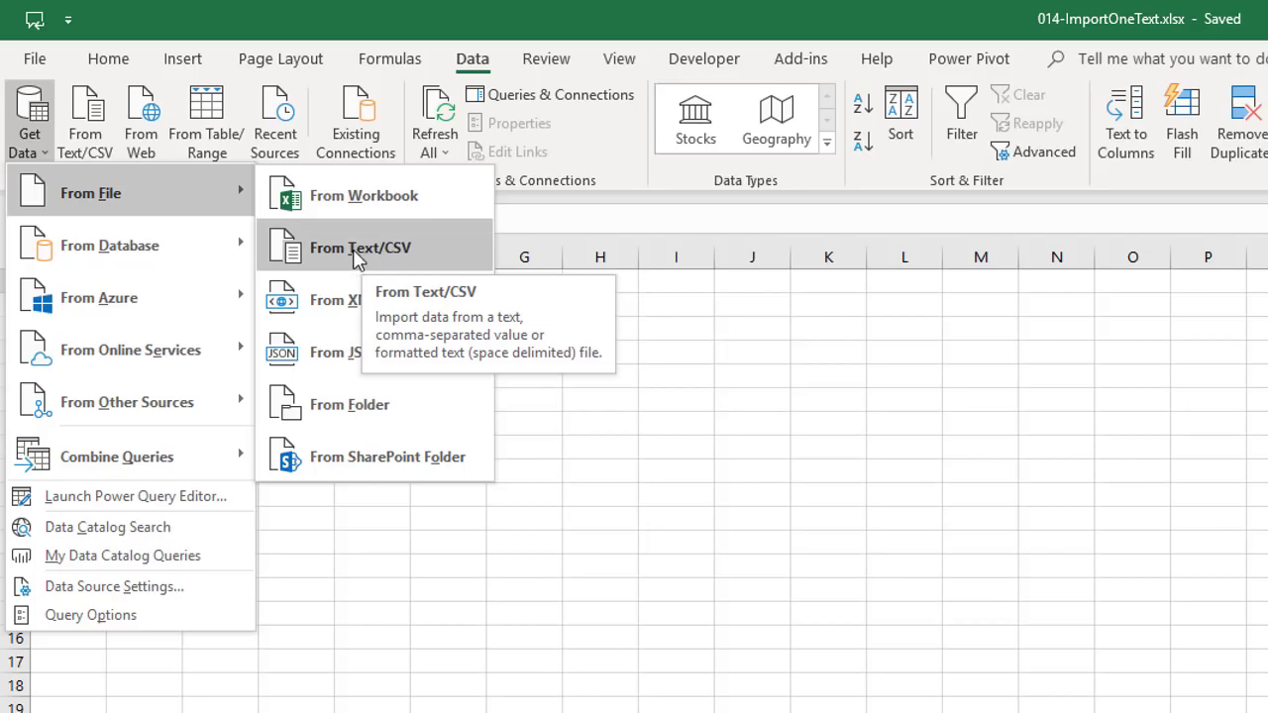
left_click(387, 262)
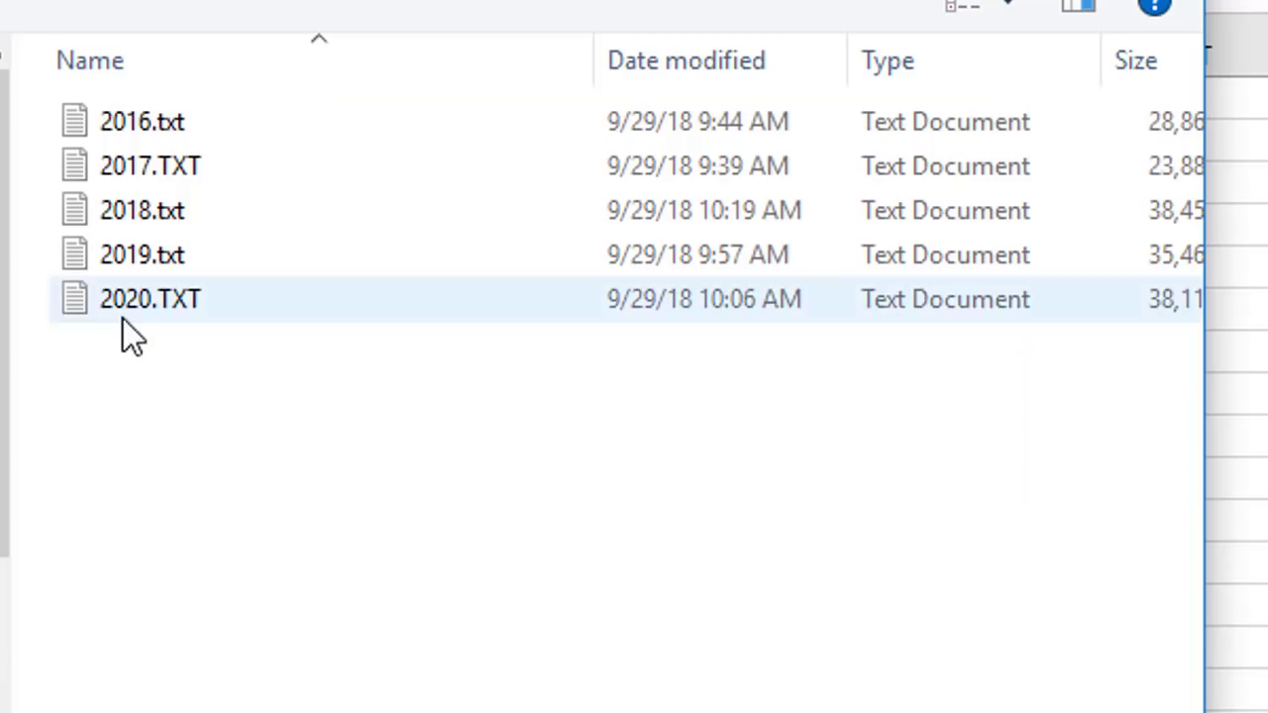
left_click(608, 272)
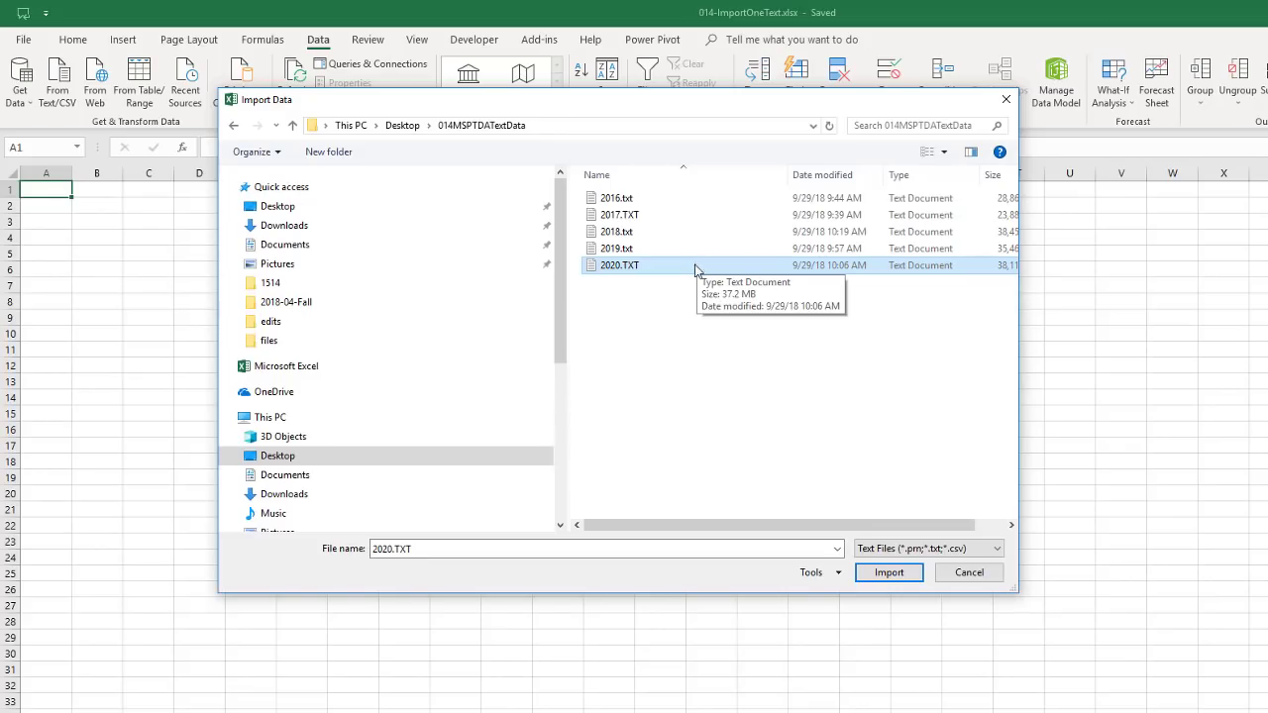
left_click(887, 574)
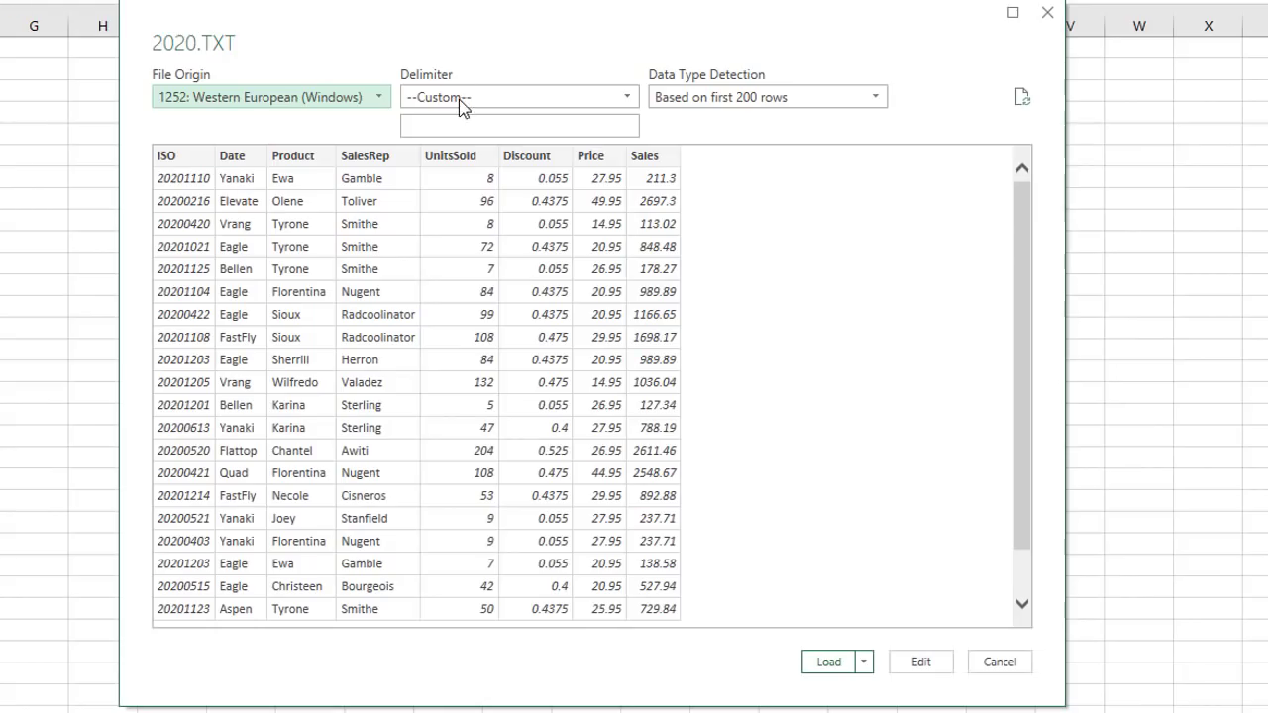
Open 2020.TXT tab-delimited in Power Query and convert ISO Date to Text, then to Date
left_click(459, 99)
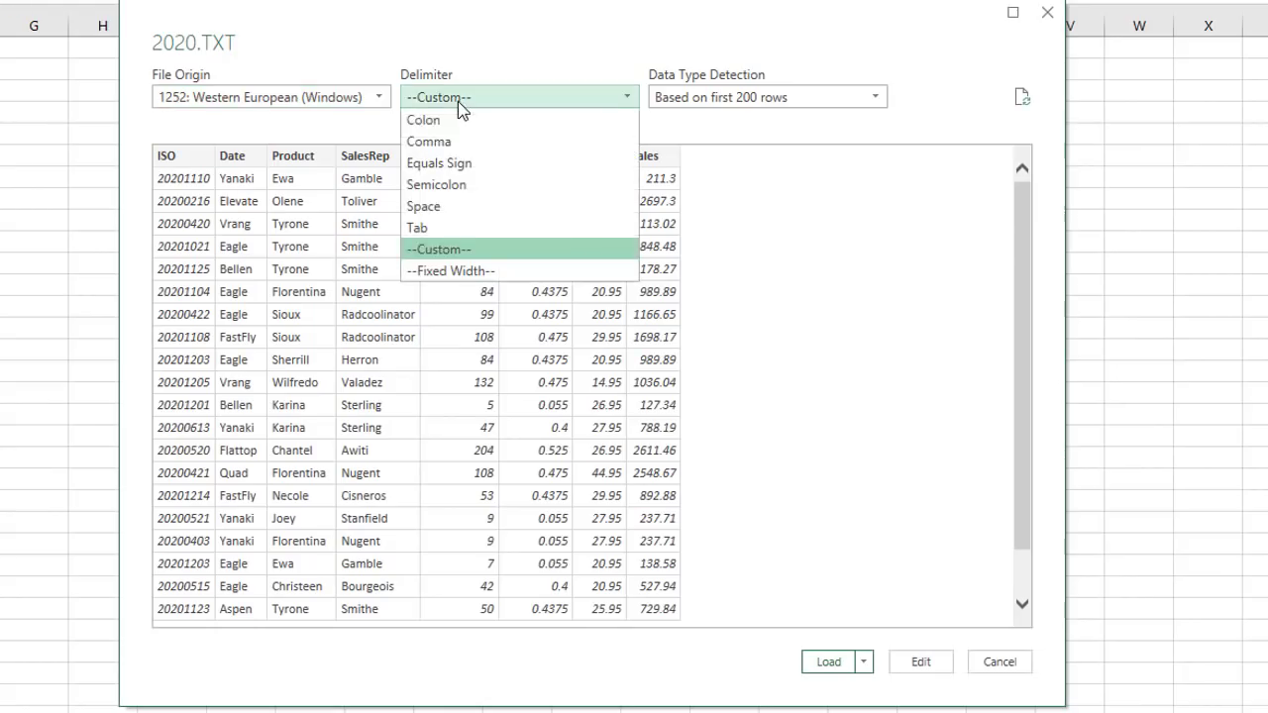
left_click(432, 224)
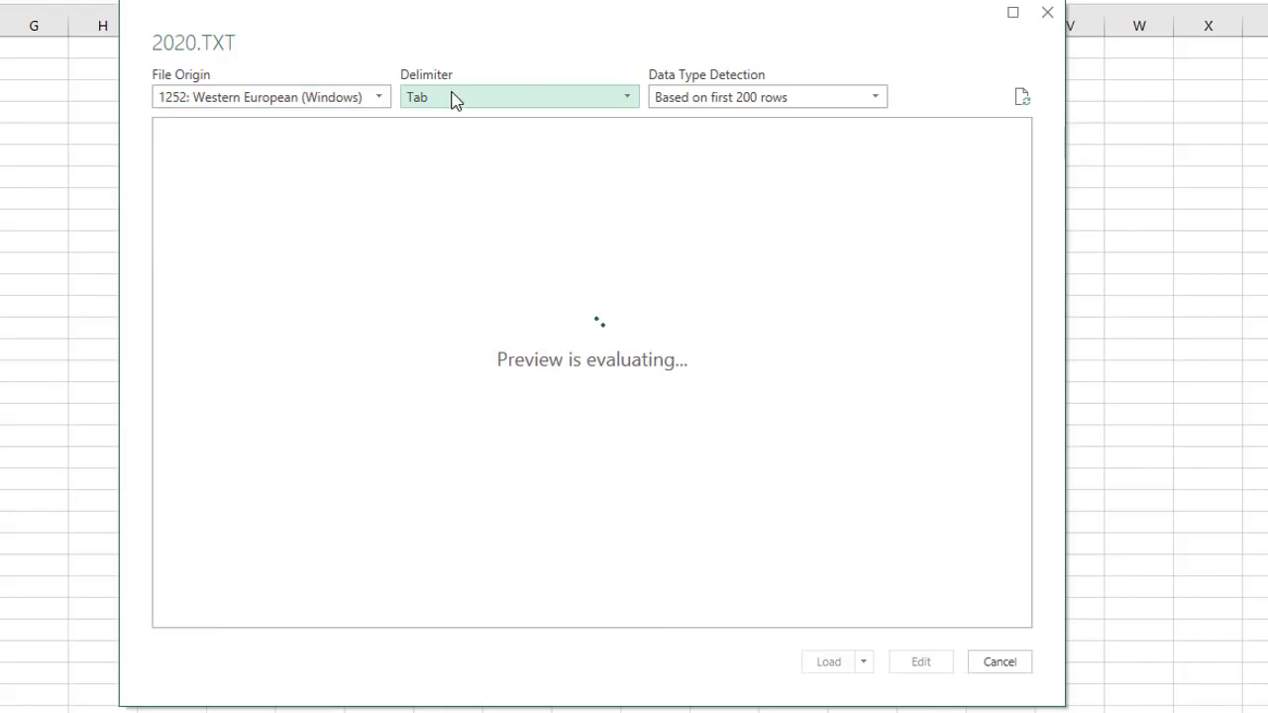
left_click(923, 662)
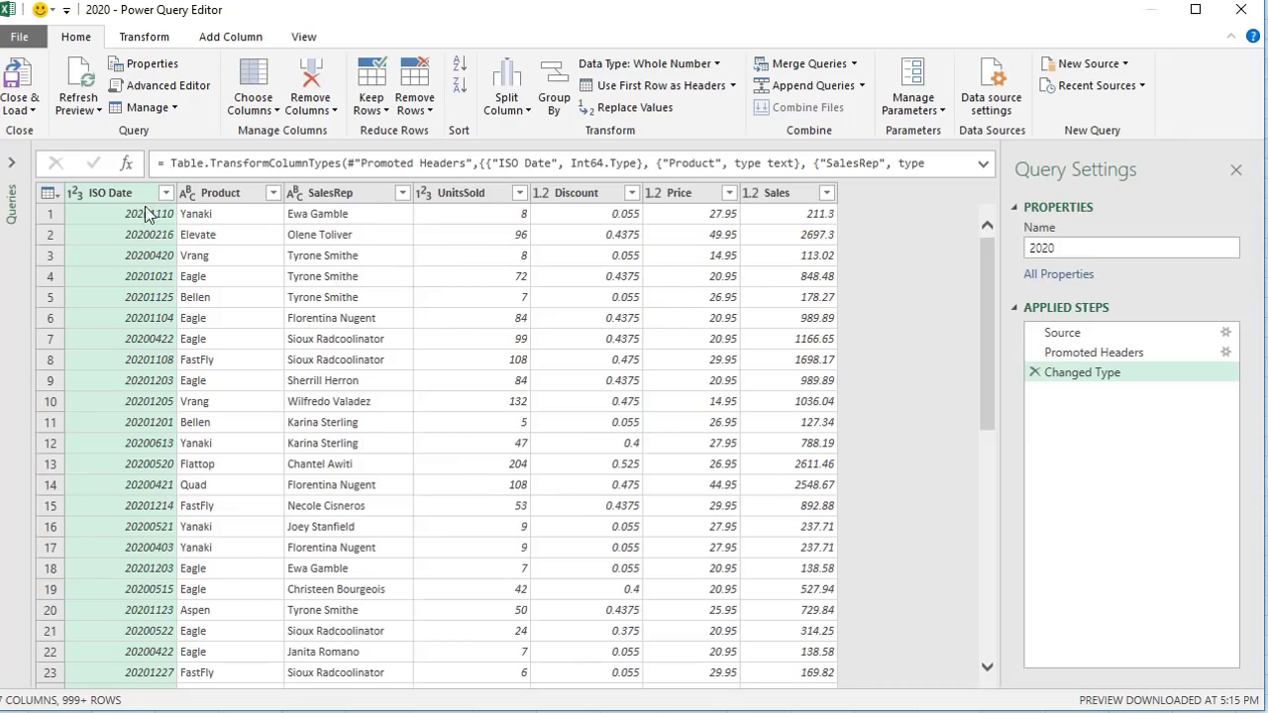
left_click(75, 193)
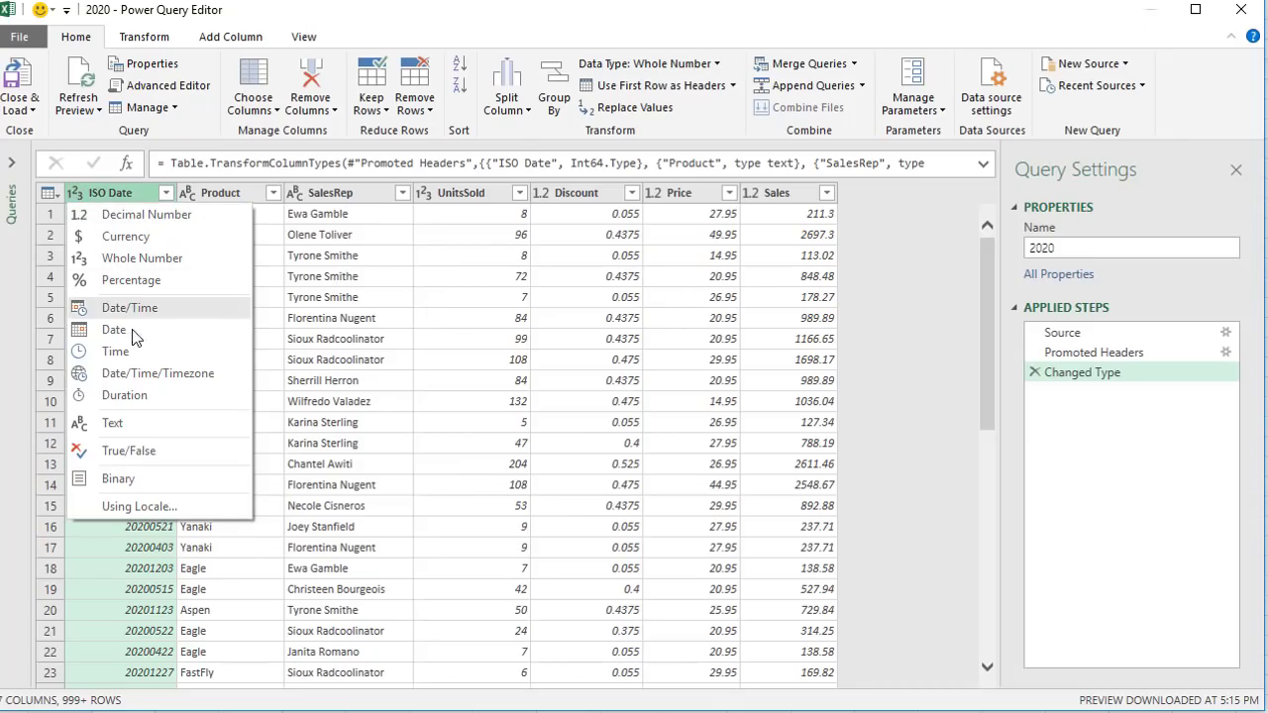
left_click(127, 420)
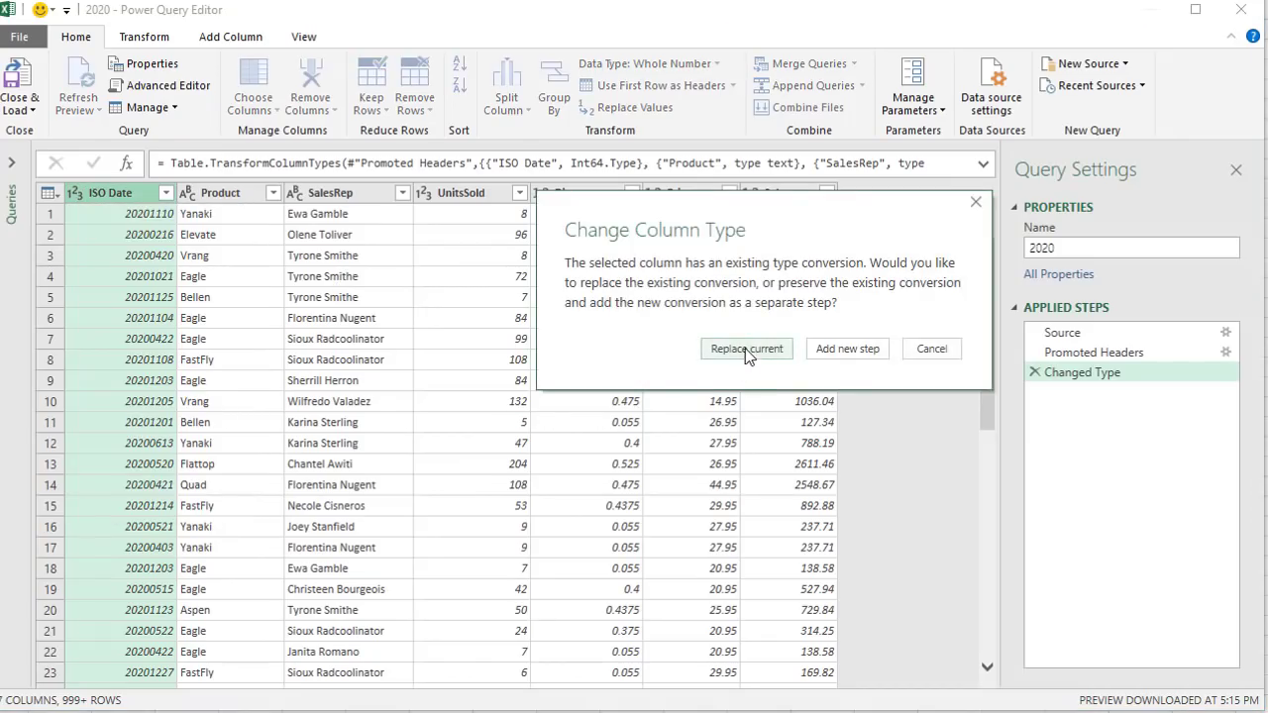
left_click(749, 353)
left_click(79, 196)
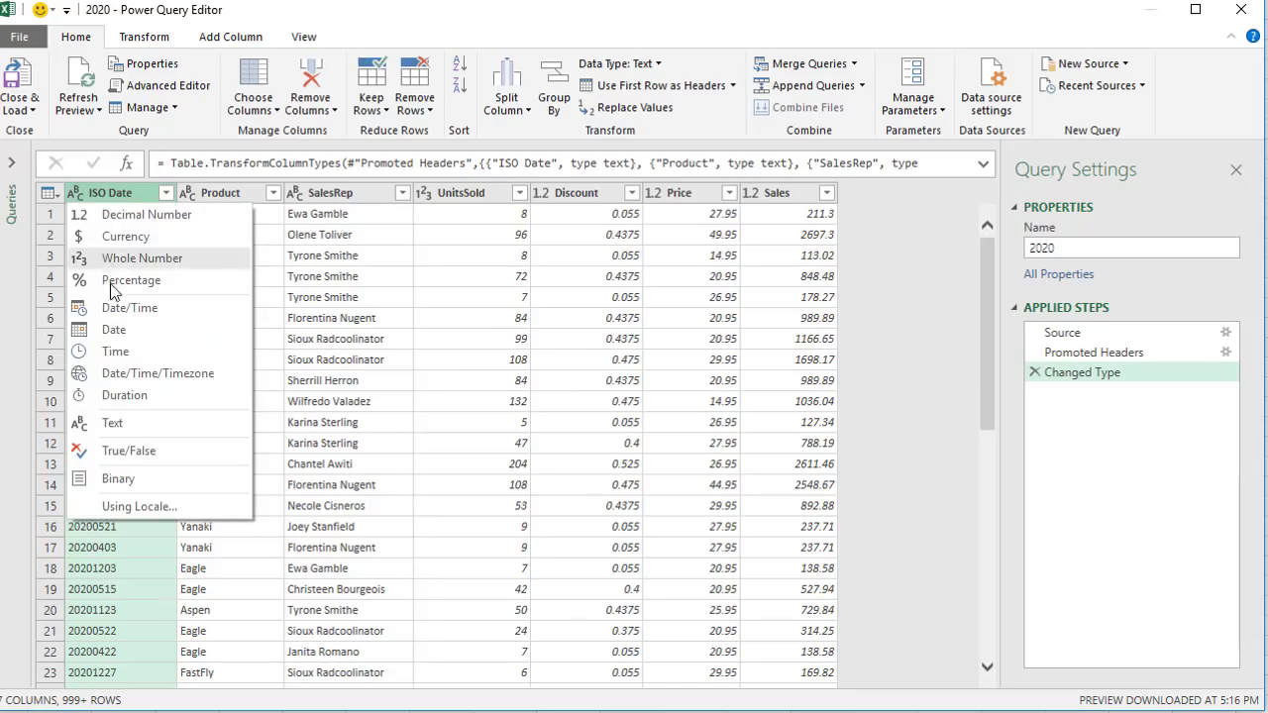
left_click(114, 330)
left_click(858, 352)
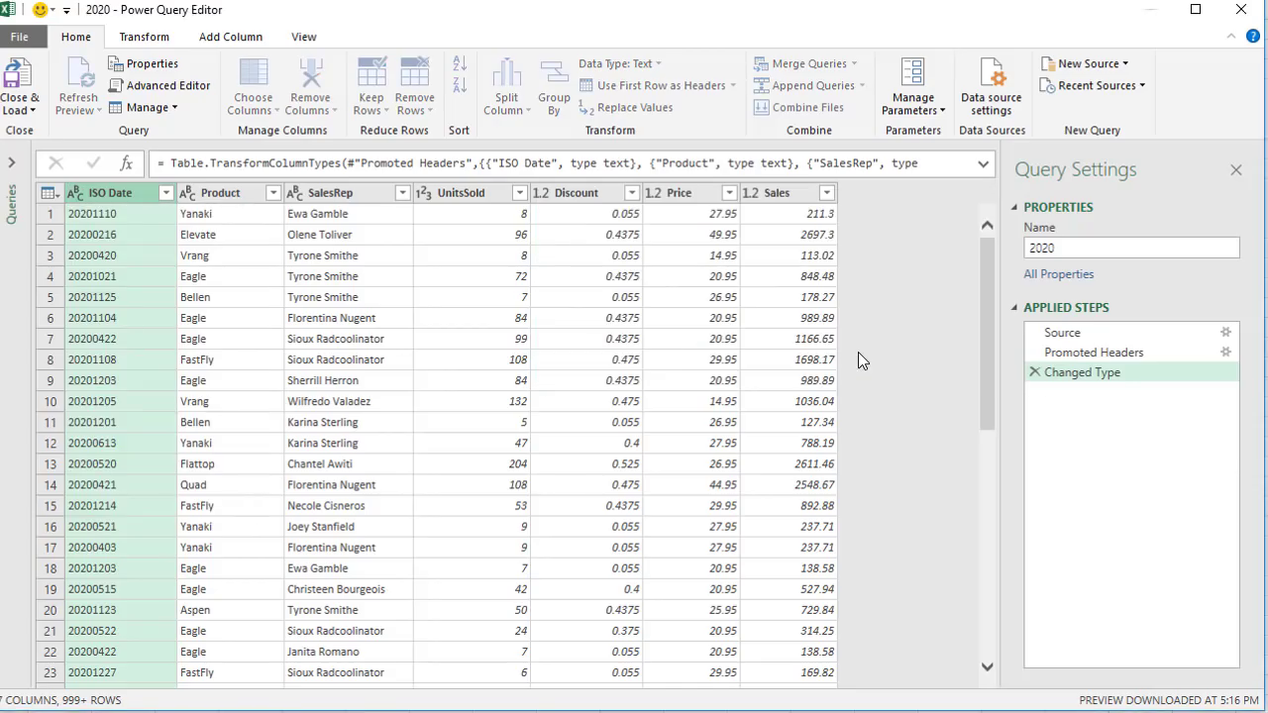
Remove the UnitsSold, Discount and Price columns
left_click(466, 194)
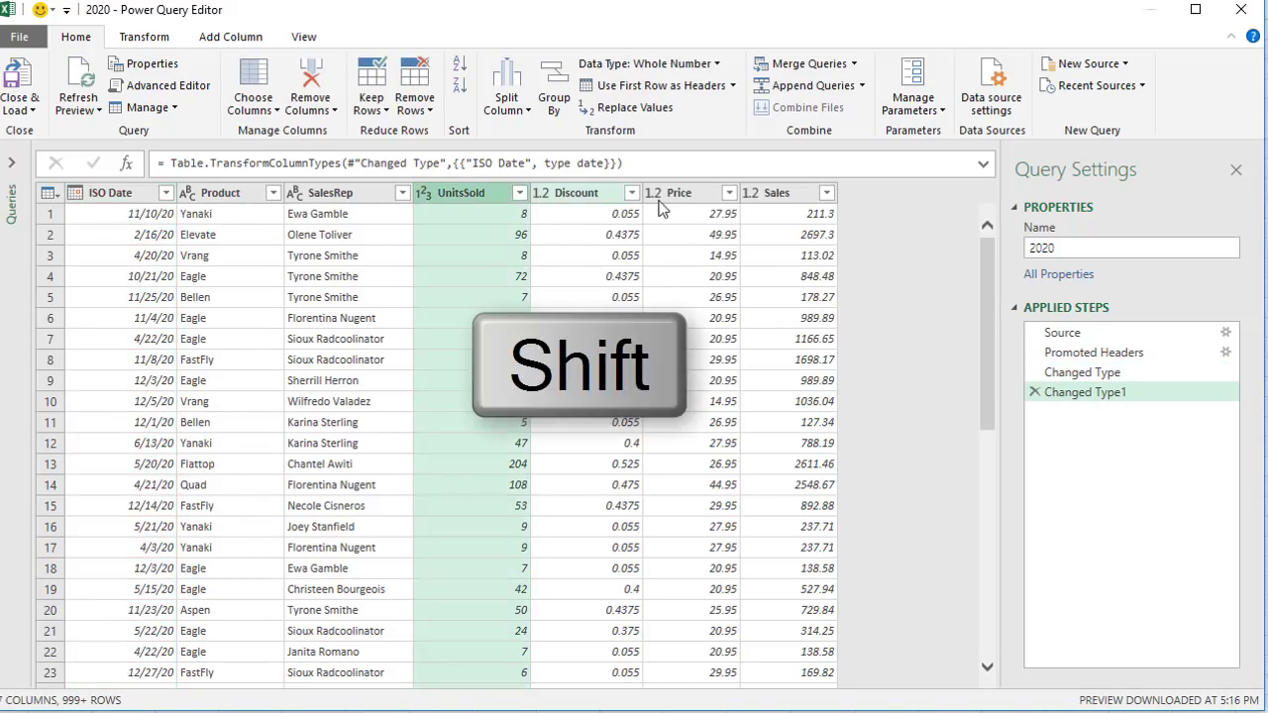
left_click(689, 197, "shift")
right_click(689, 197)
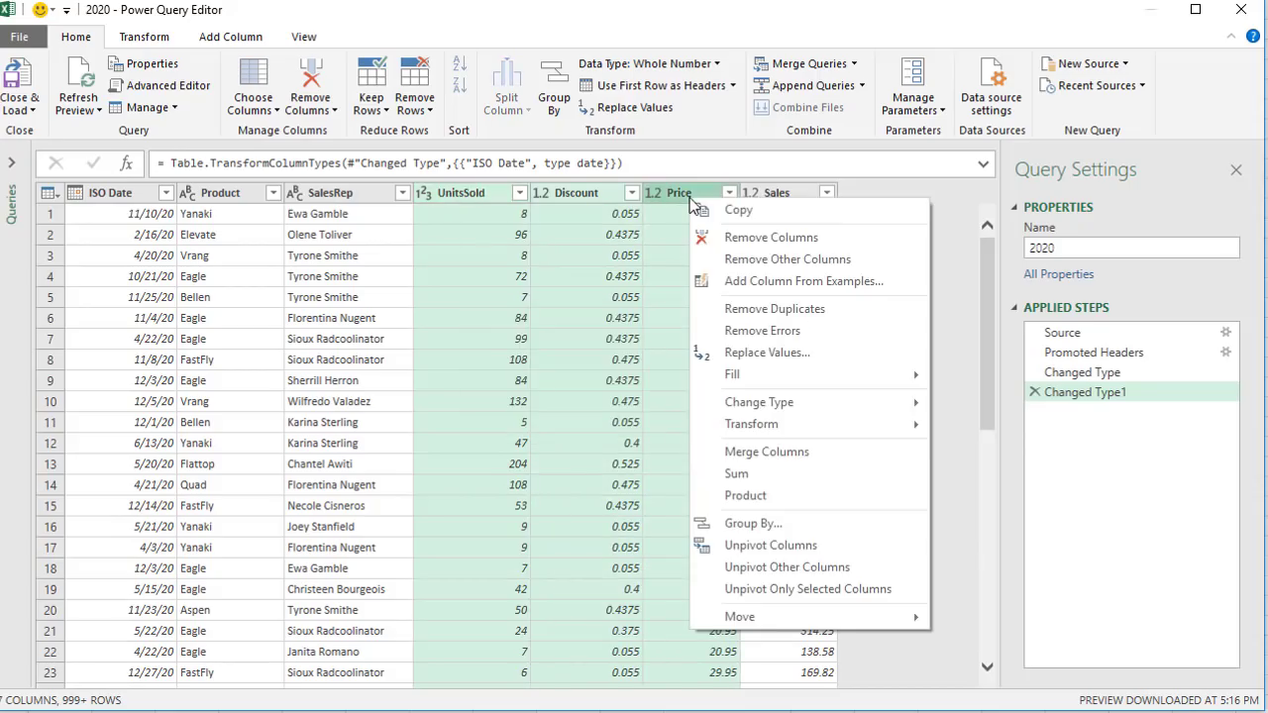
left_click(722, 244)
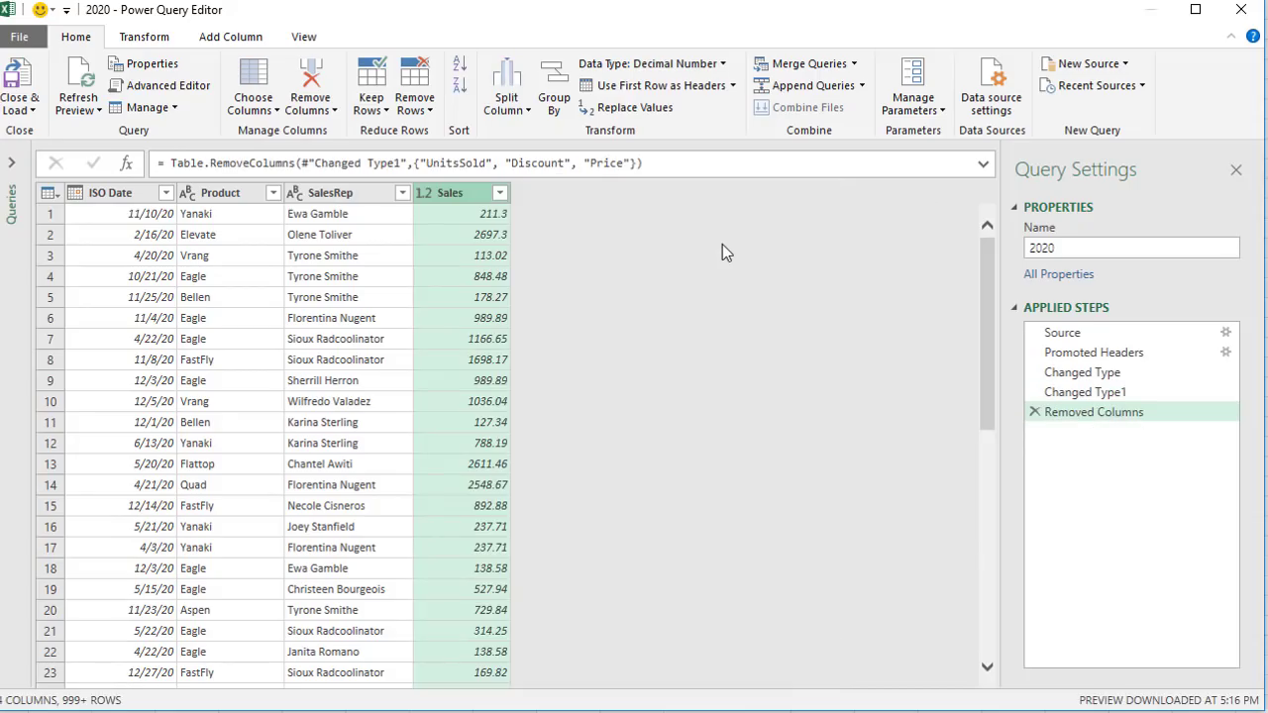
Load the 2020 query as a connection only into the Data Model (721,190 rows) and save
left_click(20, 105)
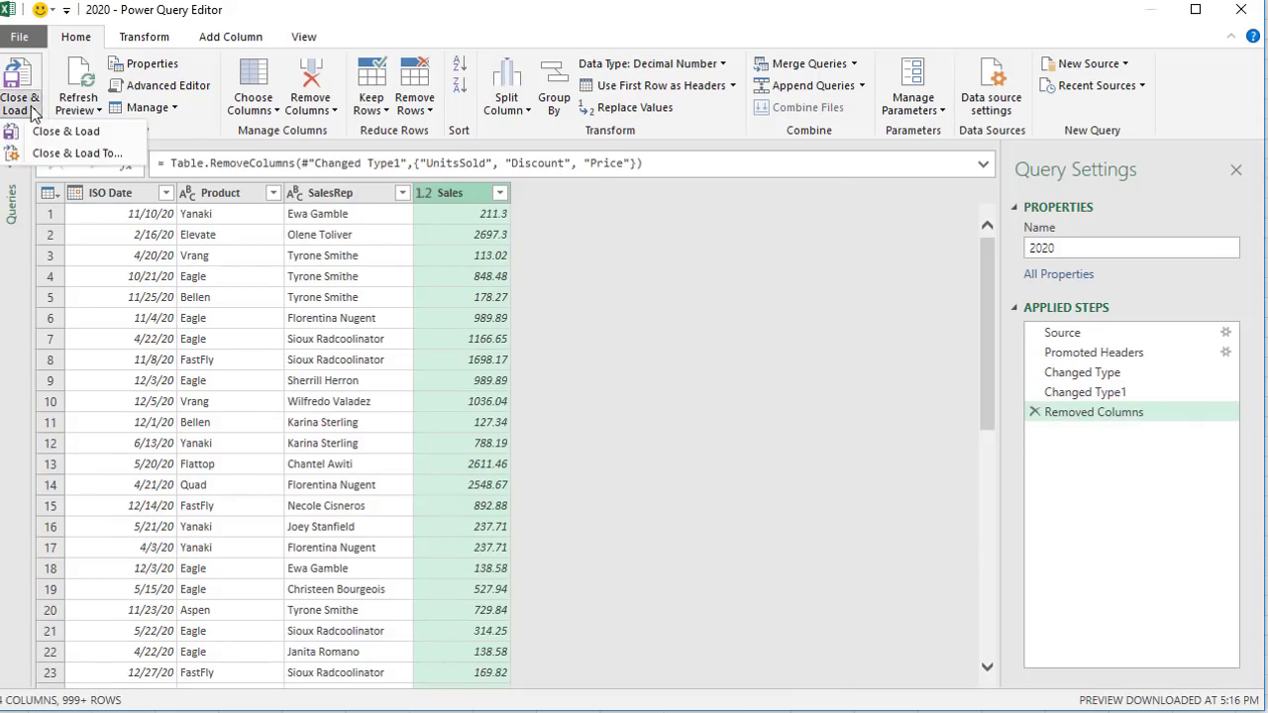
left_click(53, 160)
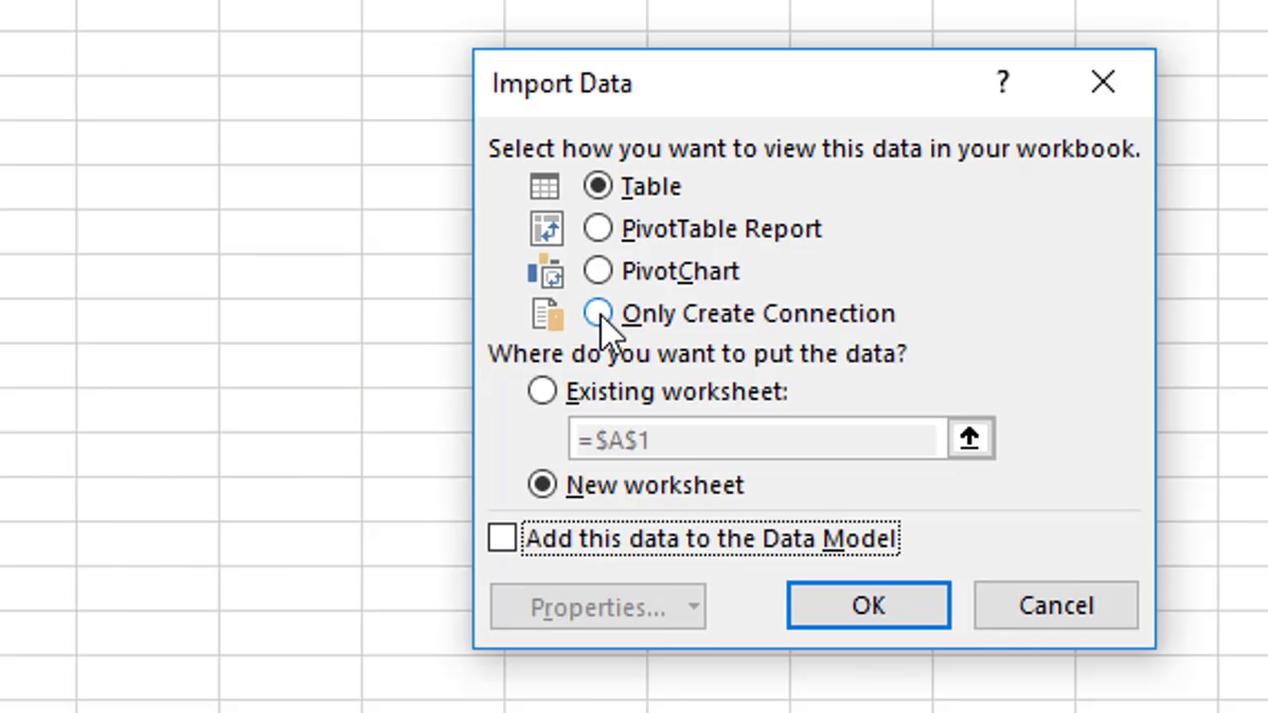
left_click(598, 315)
left_click(502, 541)
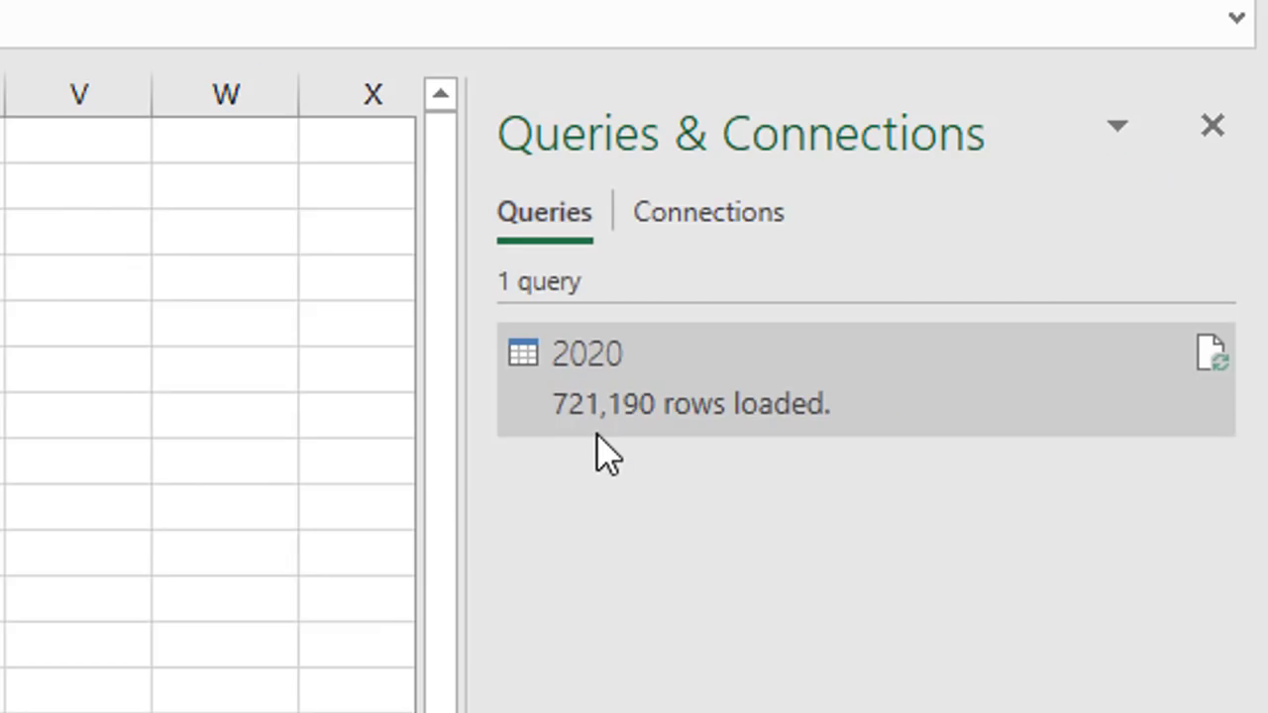
mouse_move(596, 433)
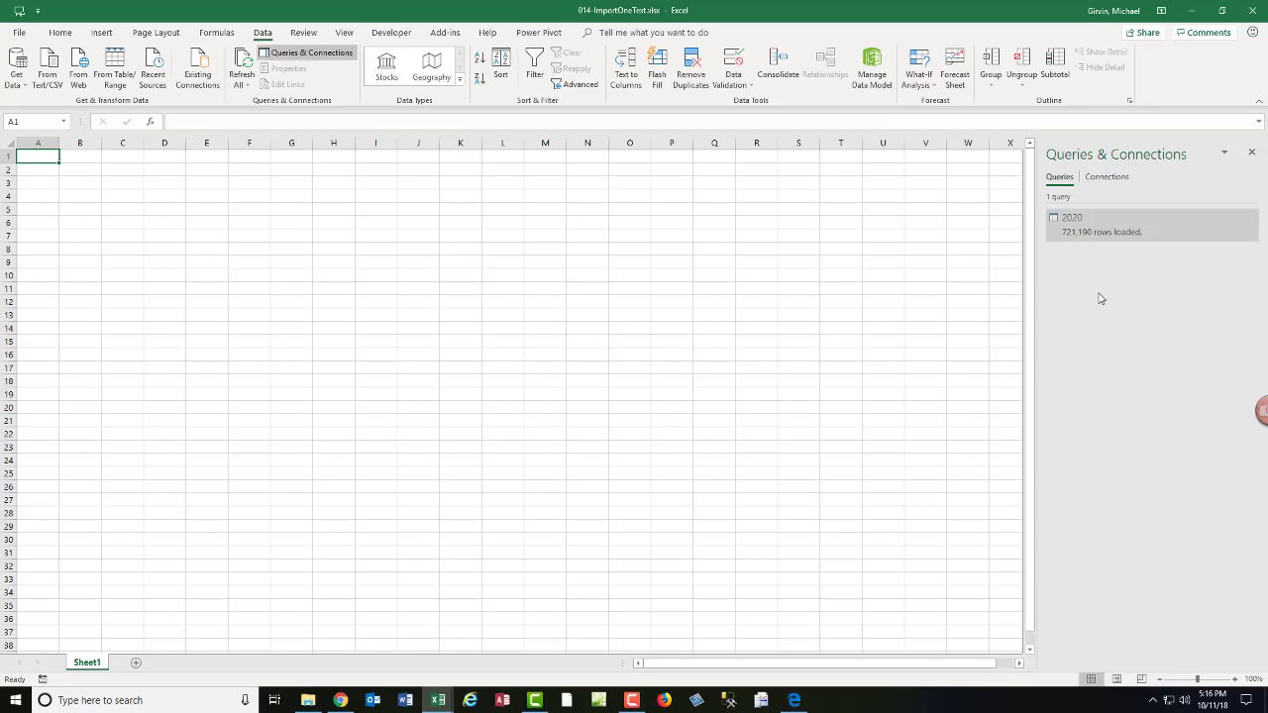
key("ctrl+s")
Switch to File Explorer to confirm the saved 014-ImportOneText.xlsx workbook is 1,513 KB
left_click(307, 701)
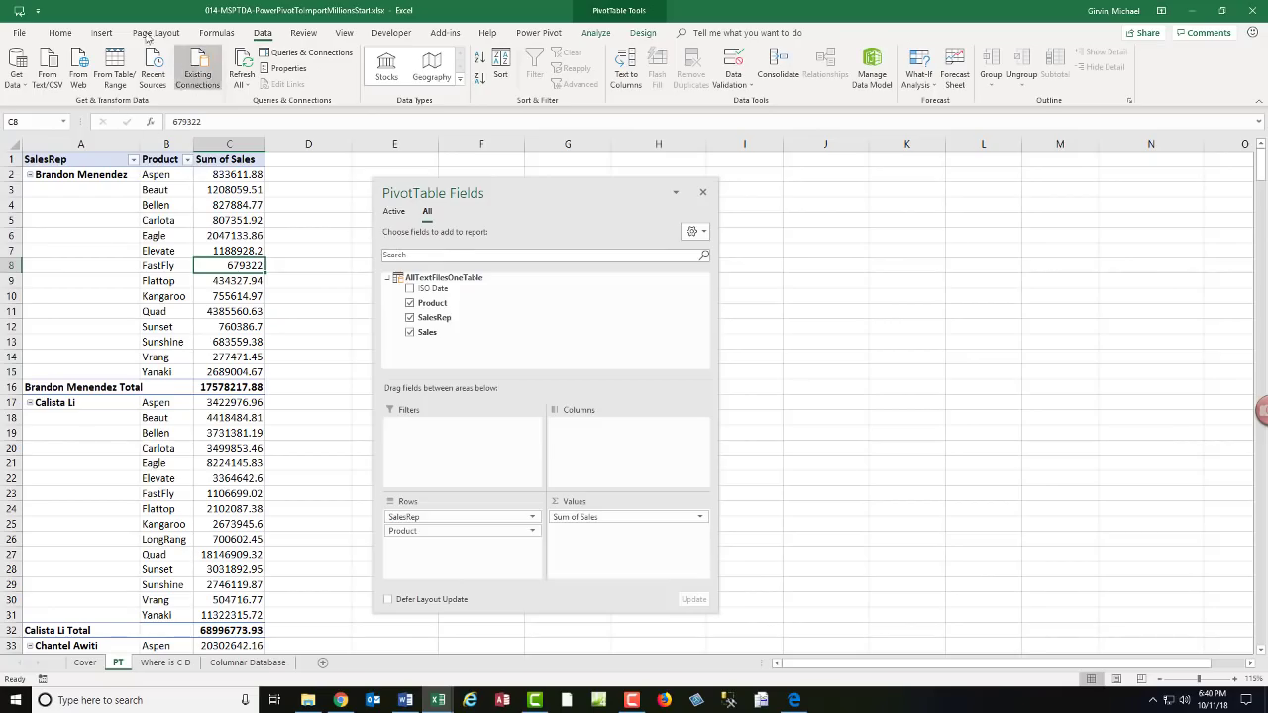
left_click(27, 89)
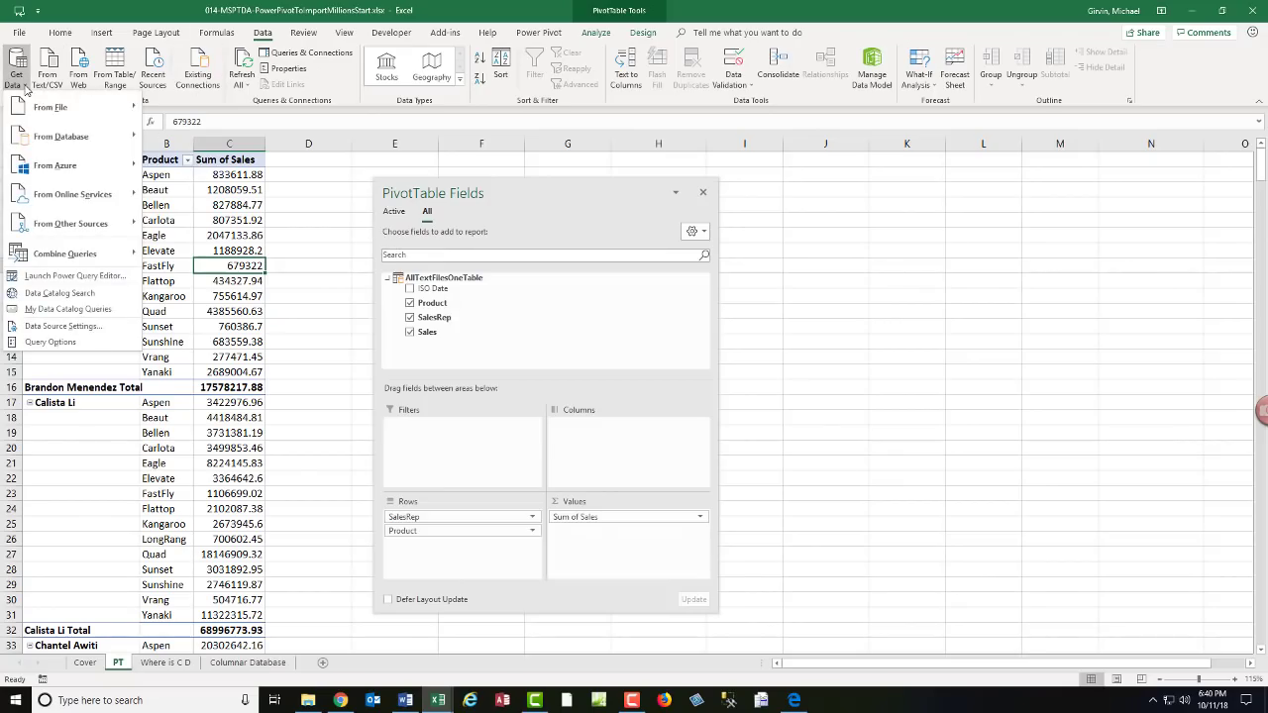
mouse_move(42, 111)
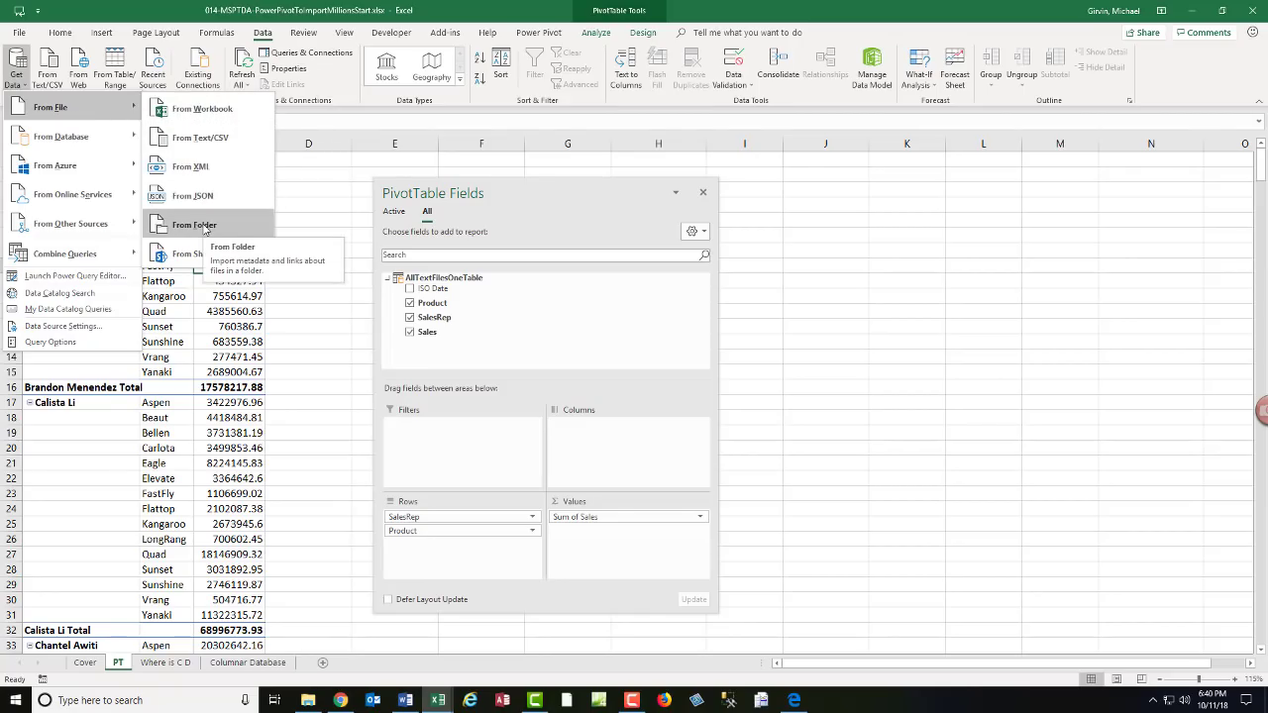
key("Escape")
key("Escape")
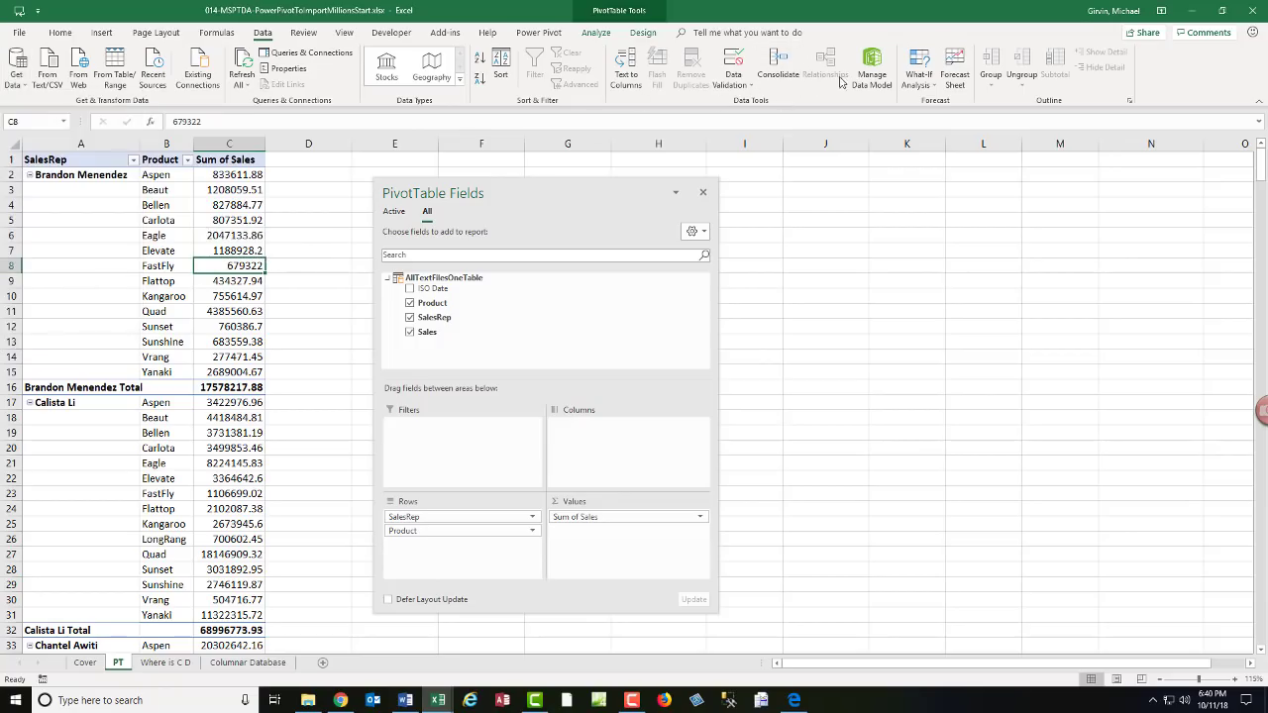
left_click(870, 70)
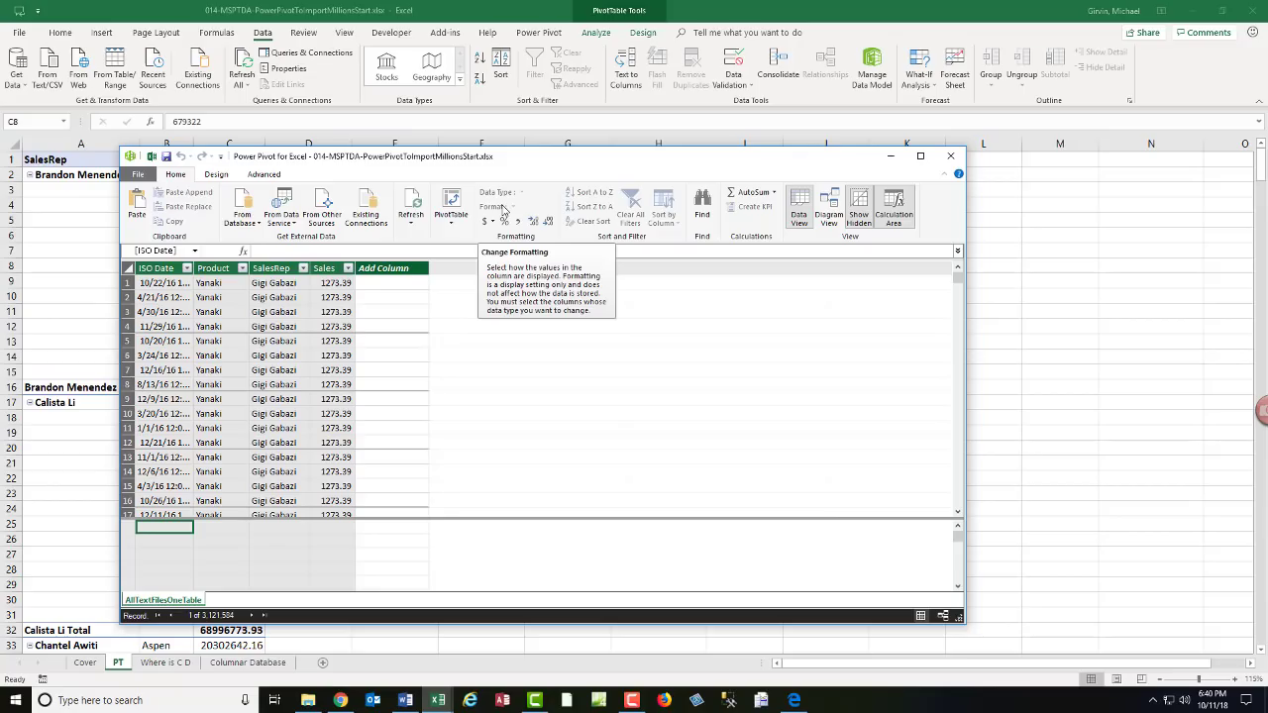
left_click(949, 155)
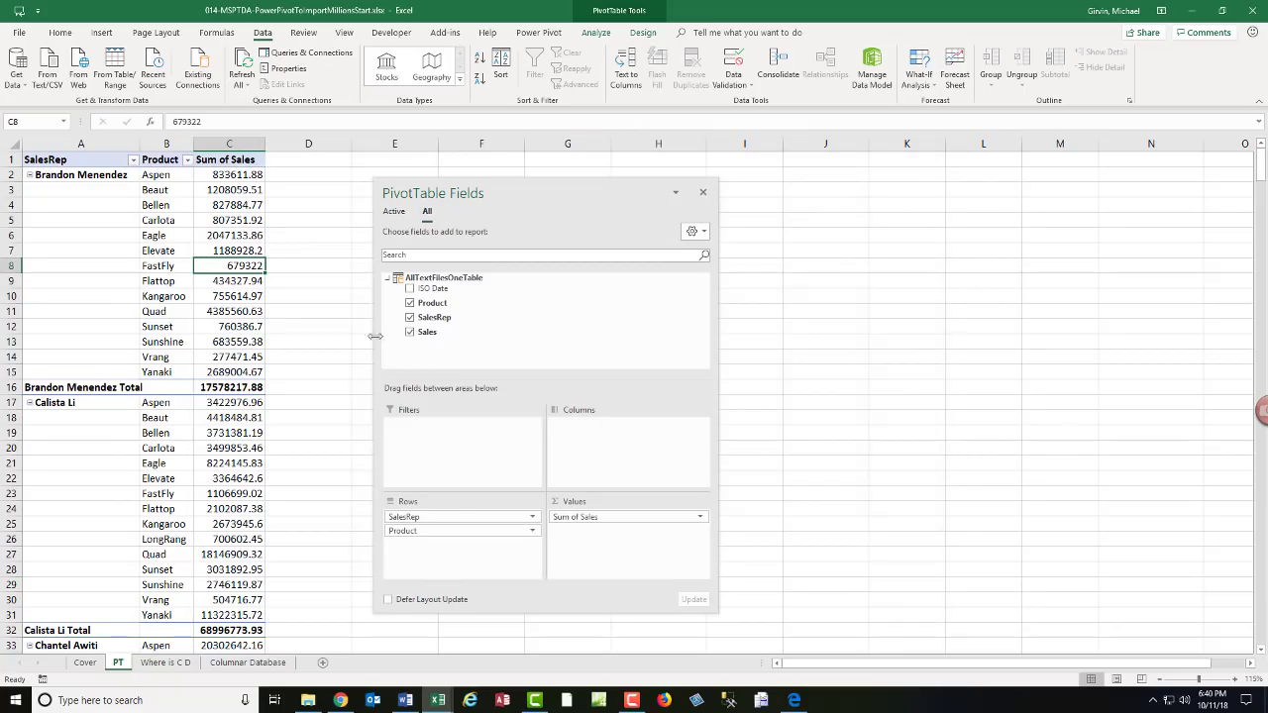